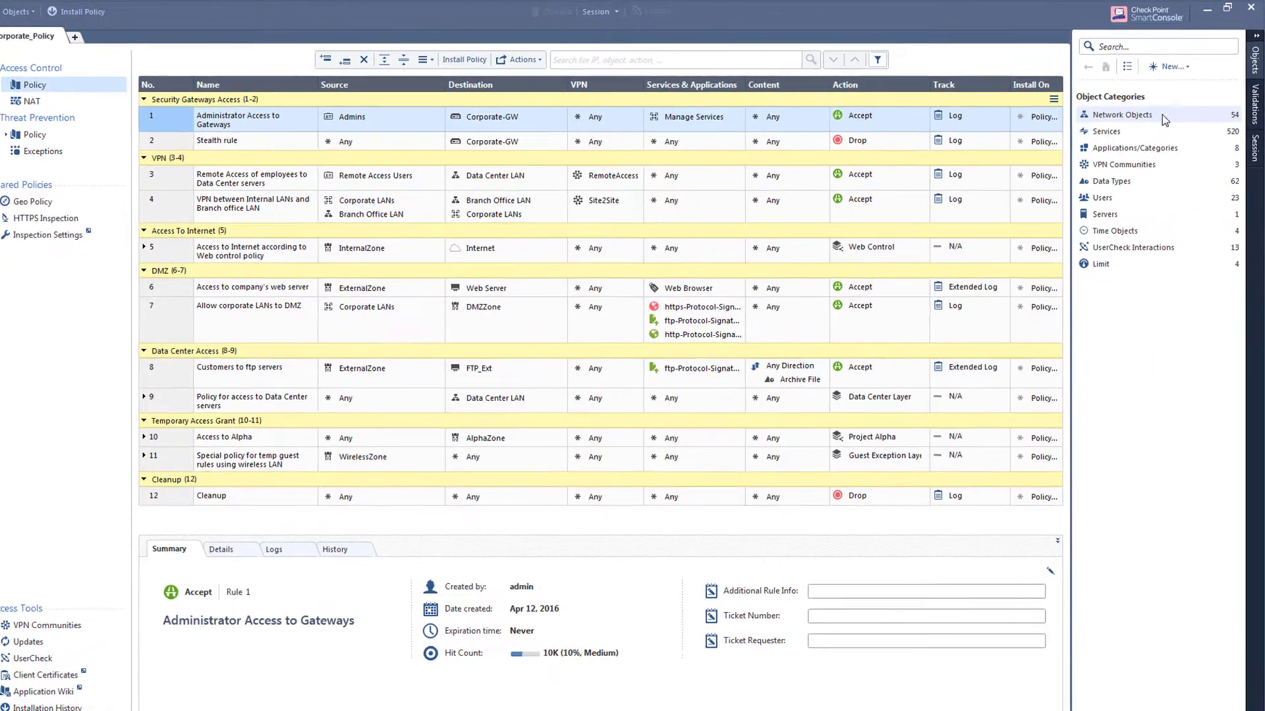
Create a new host AlphaDB-II with IPv4 address 198.51.101.150 from the Hosts list.
left_click(1152, 109)
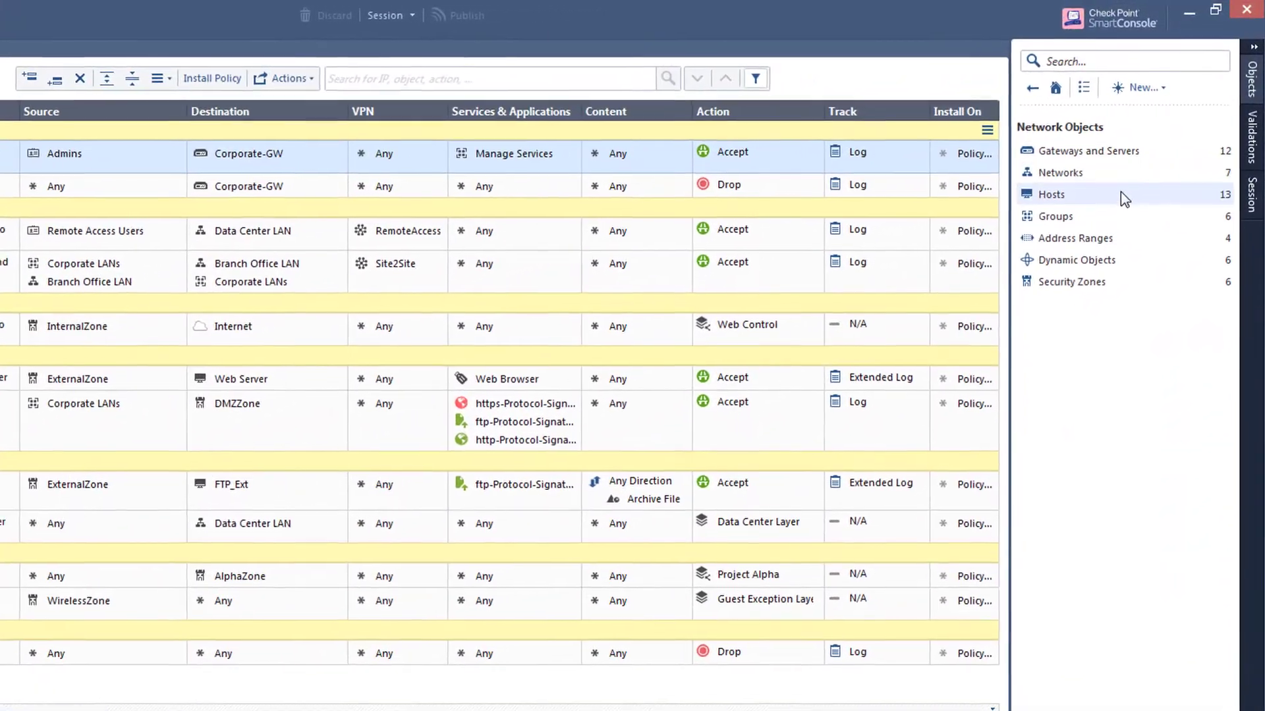
left_click(1122, 197)
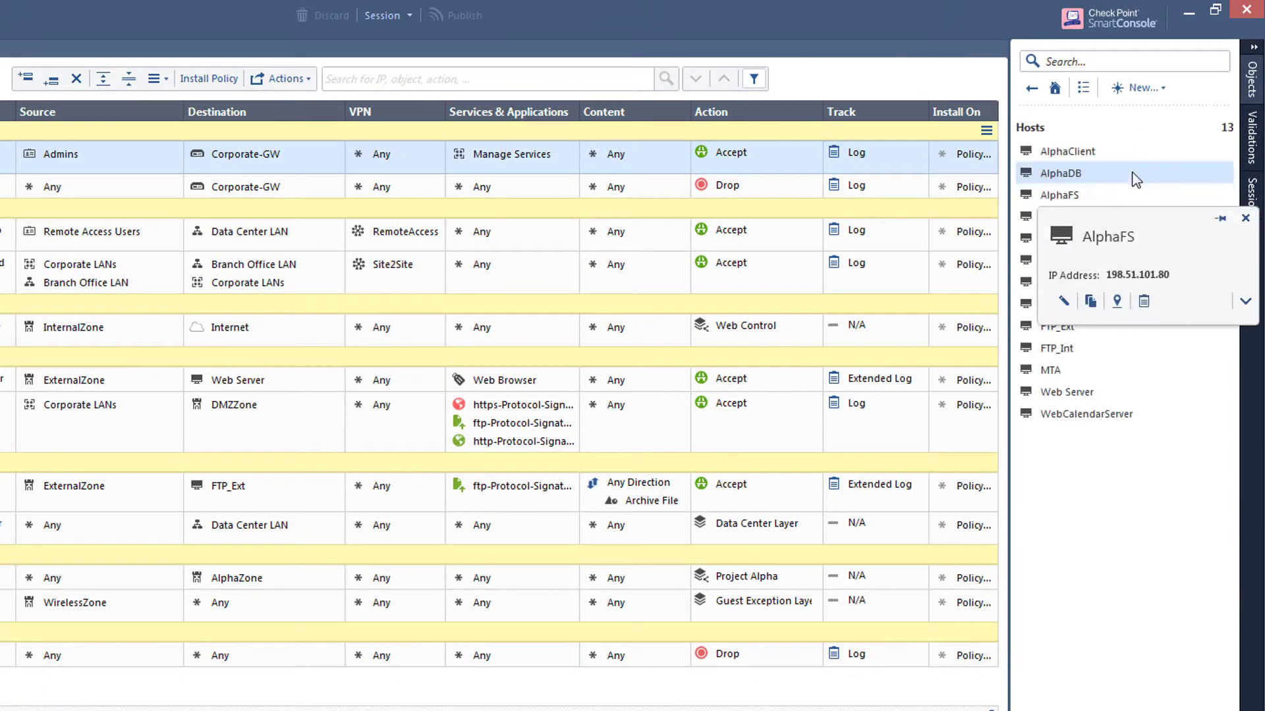
mouse_move(1060, 172)
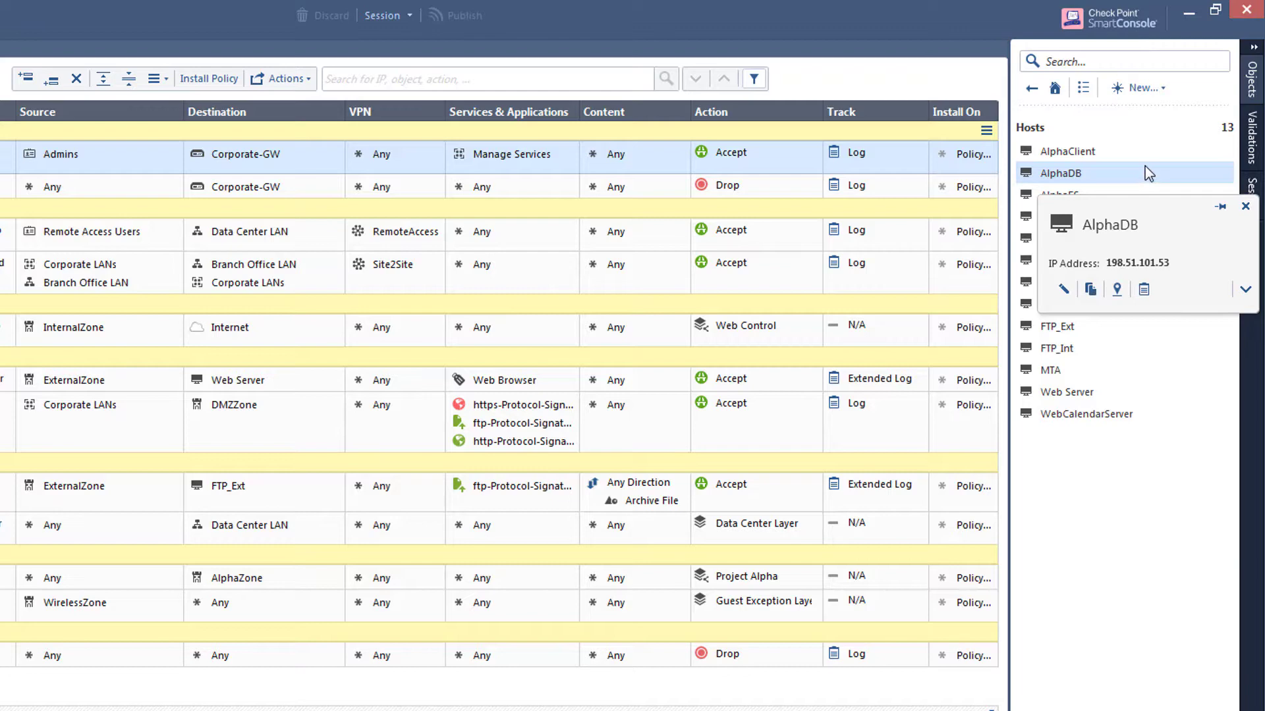
left_click(1138, 88)
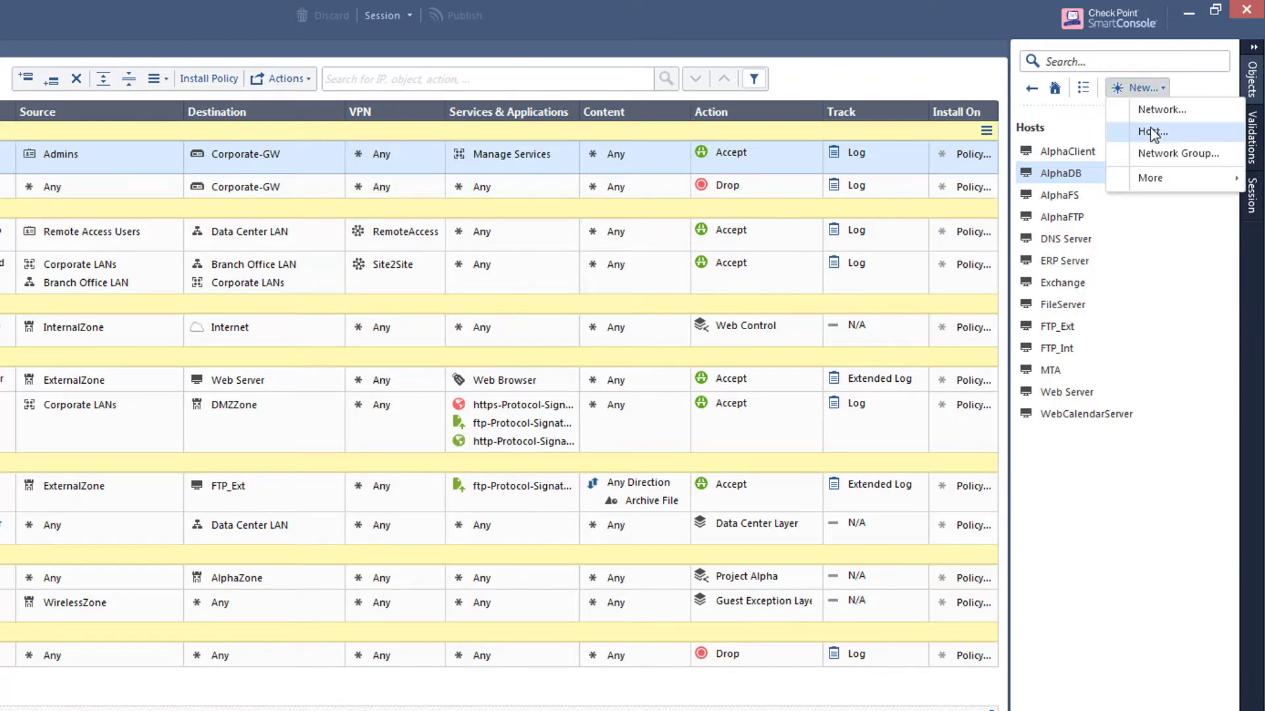
left_click(1150, 129)
type("Al")
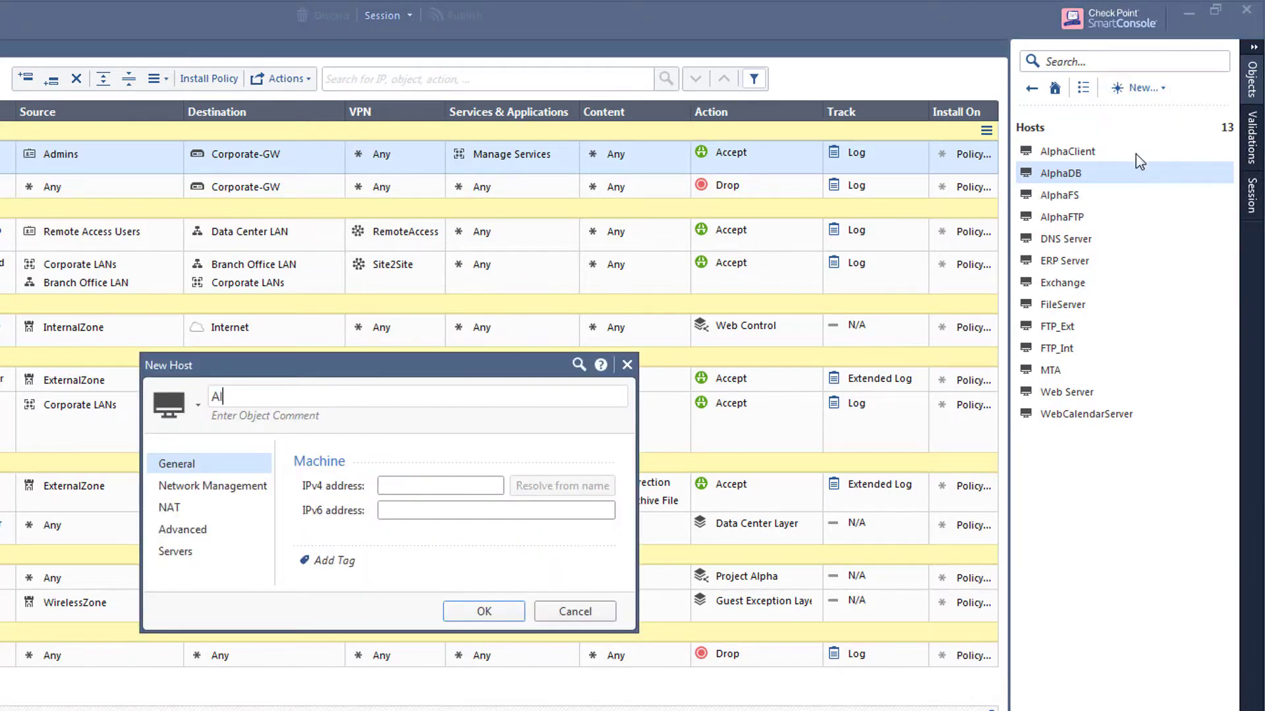
type("phaDB-II")
left_click(436, 485)
type("198.51.101.150")
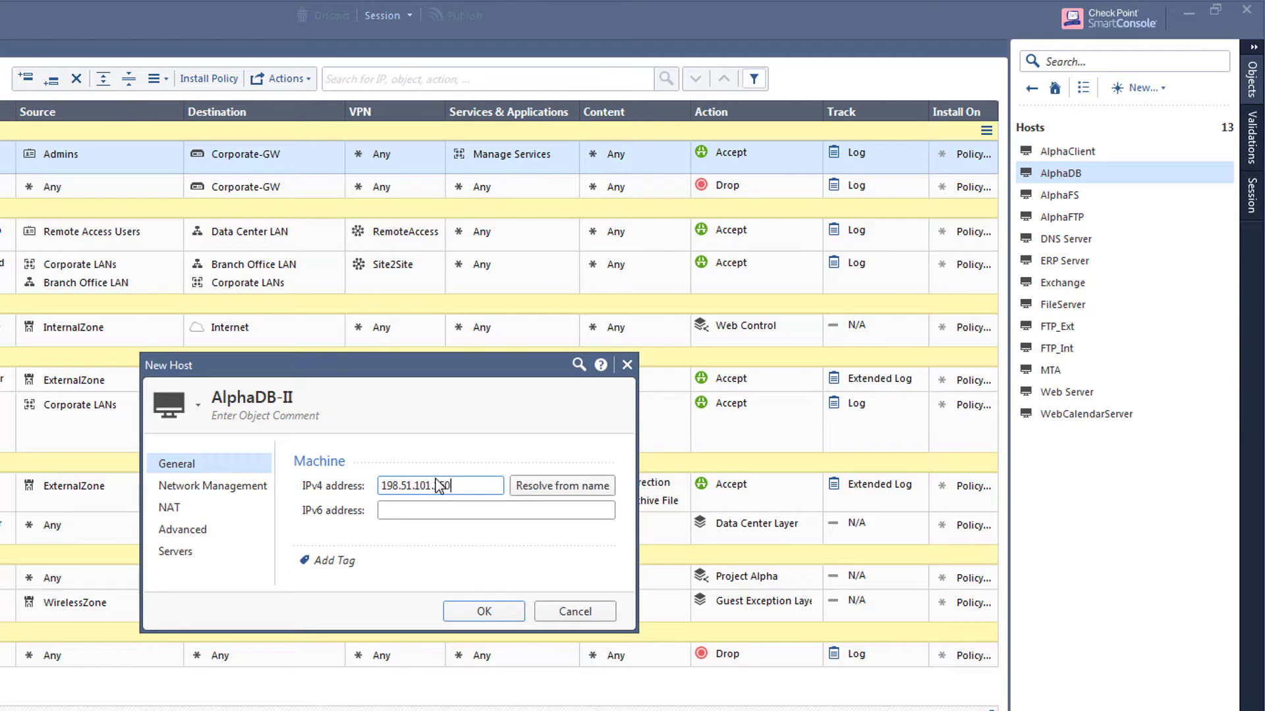
left_click(467, 610)
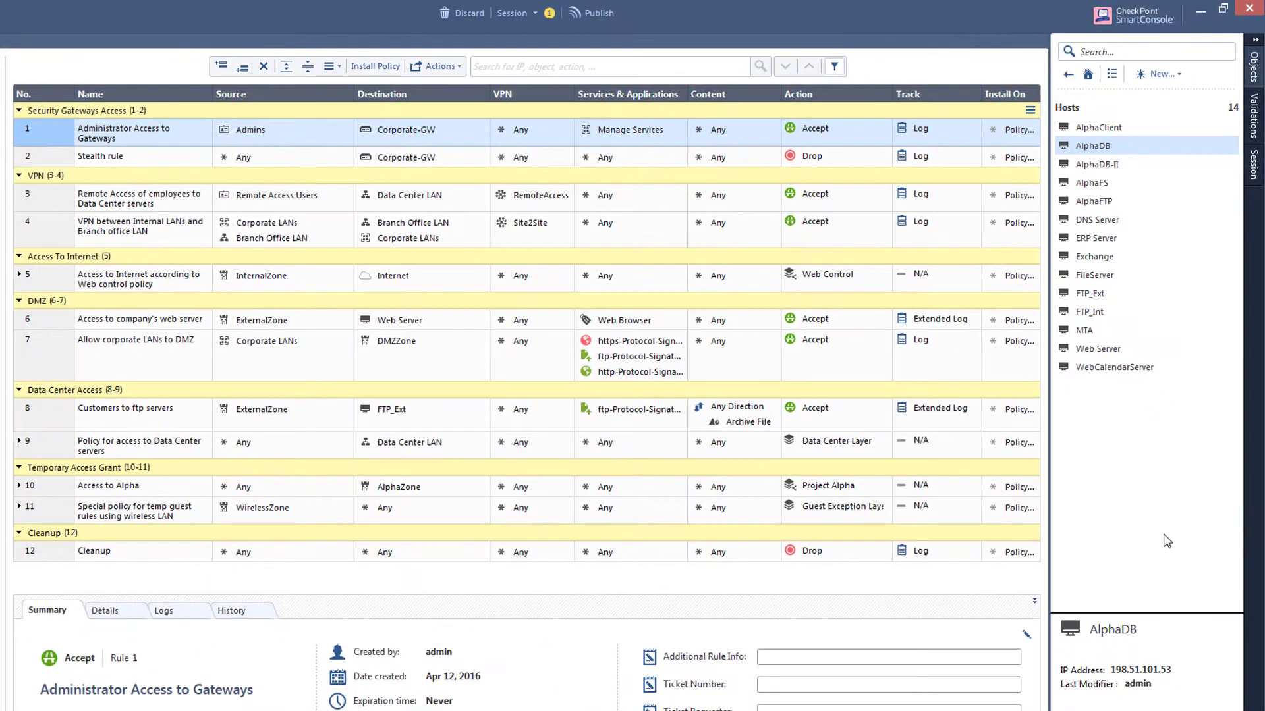
Expand rules 5, 9, 10 and 11 in the rulebase to show their sub-rules.
left_click(20, 279)
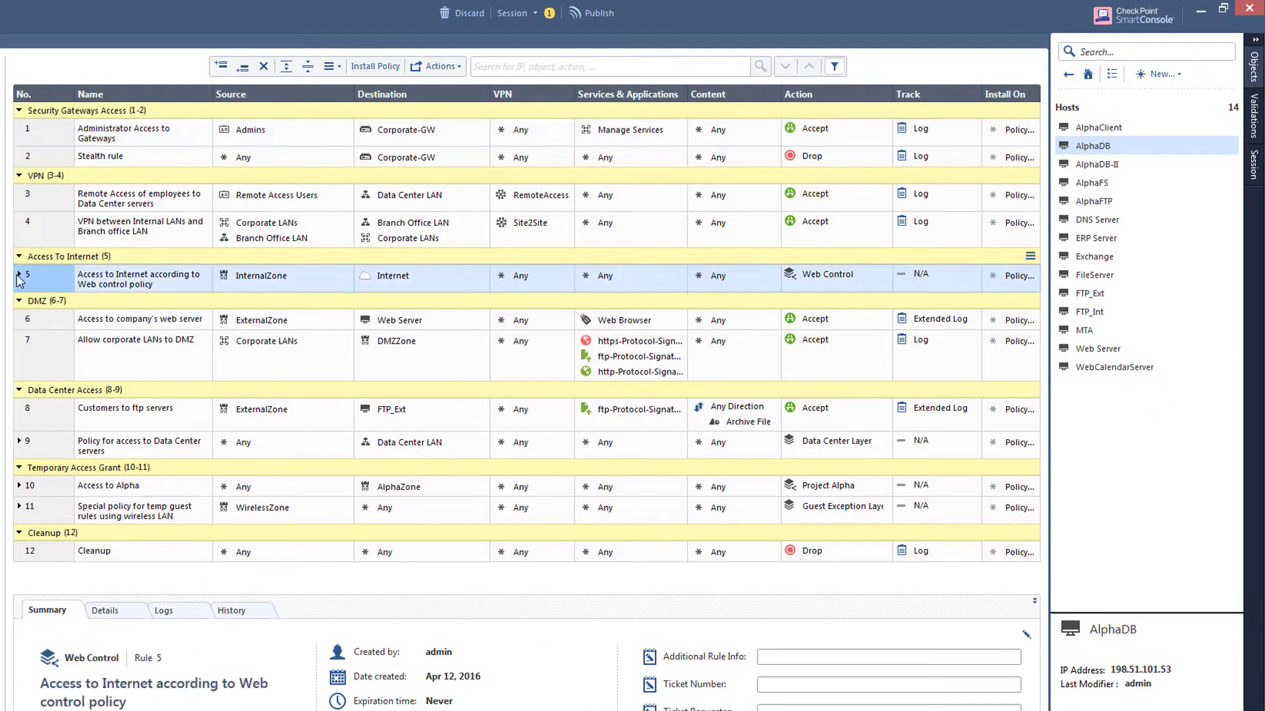
left_click(18, 276)
scroll(535, 391, "down", 5)
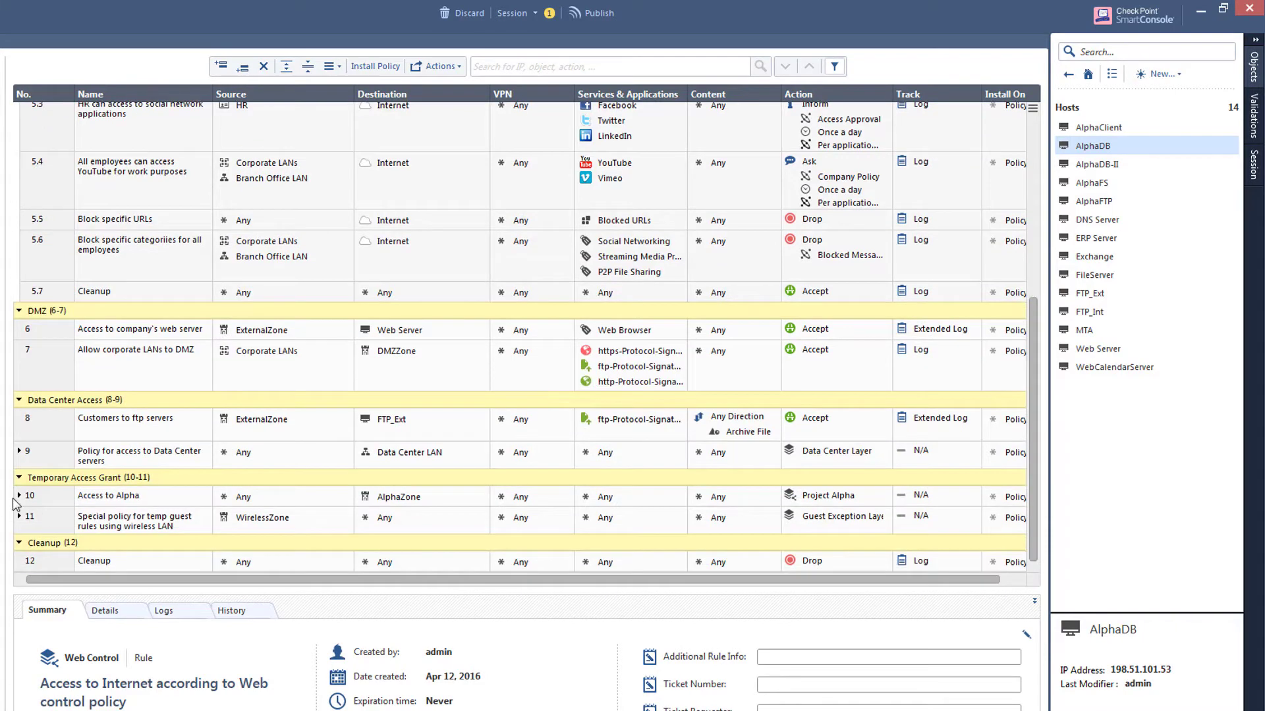
left_click(21, 451)
scroll(20, 474, "down", 5)
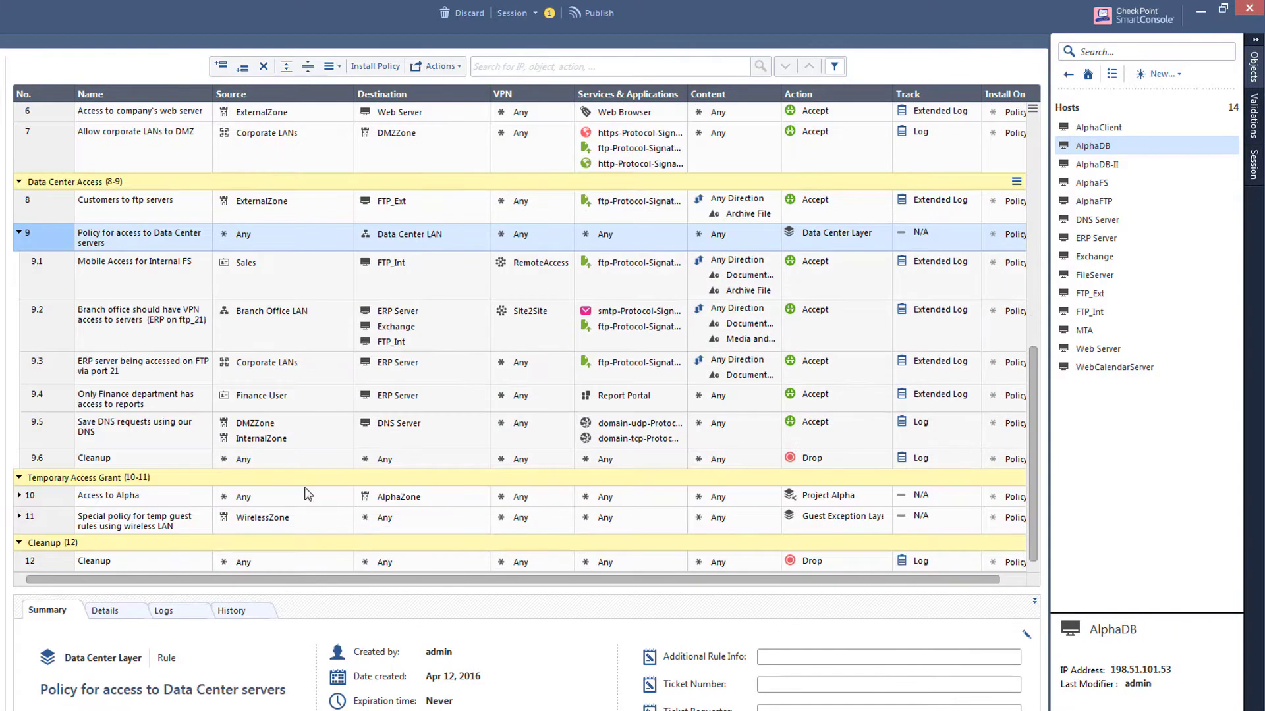
left_click(21, 498)
scroll(355, 480, "down", 5)
double_click(453, 517)
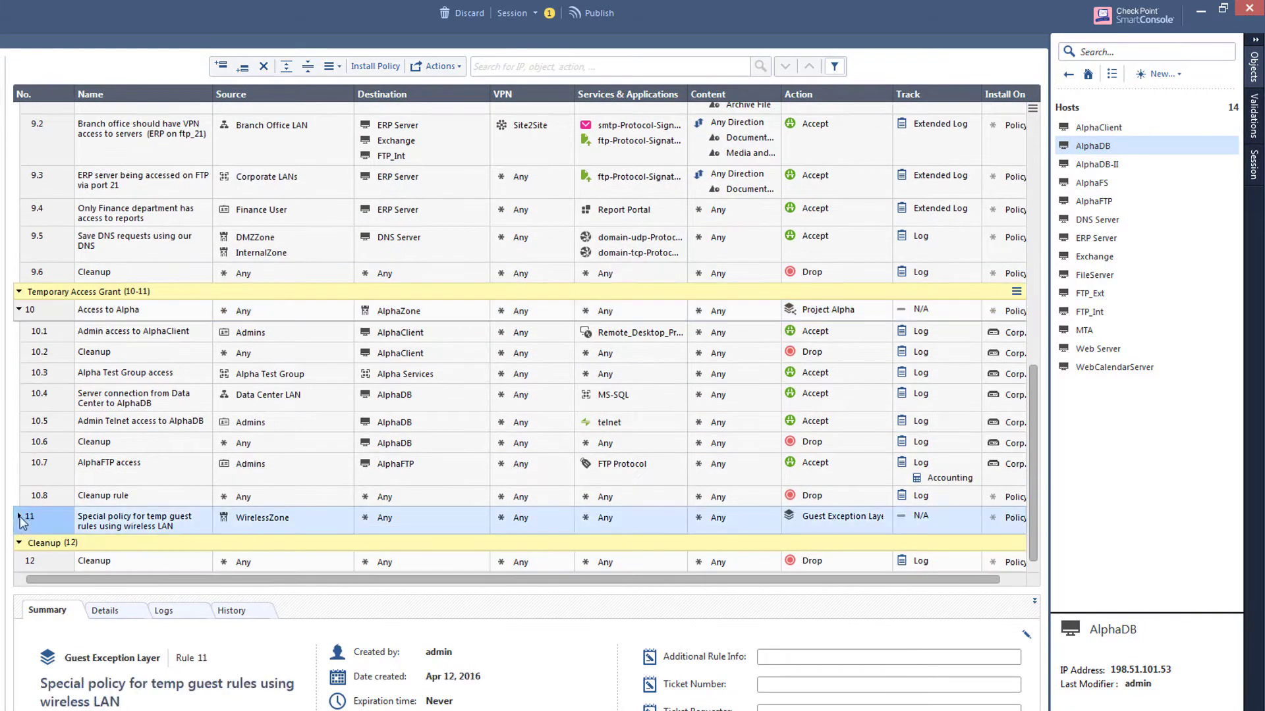
scroll(453, 517, "down", 3)
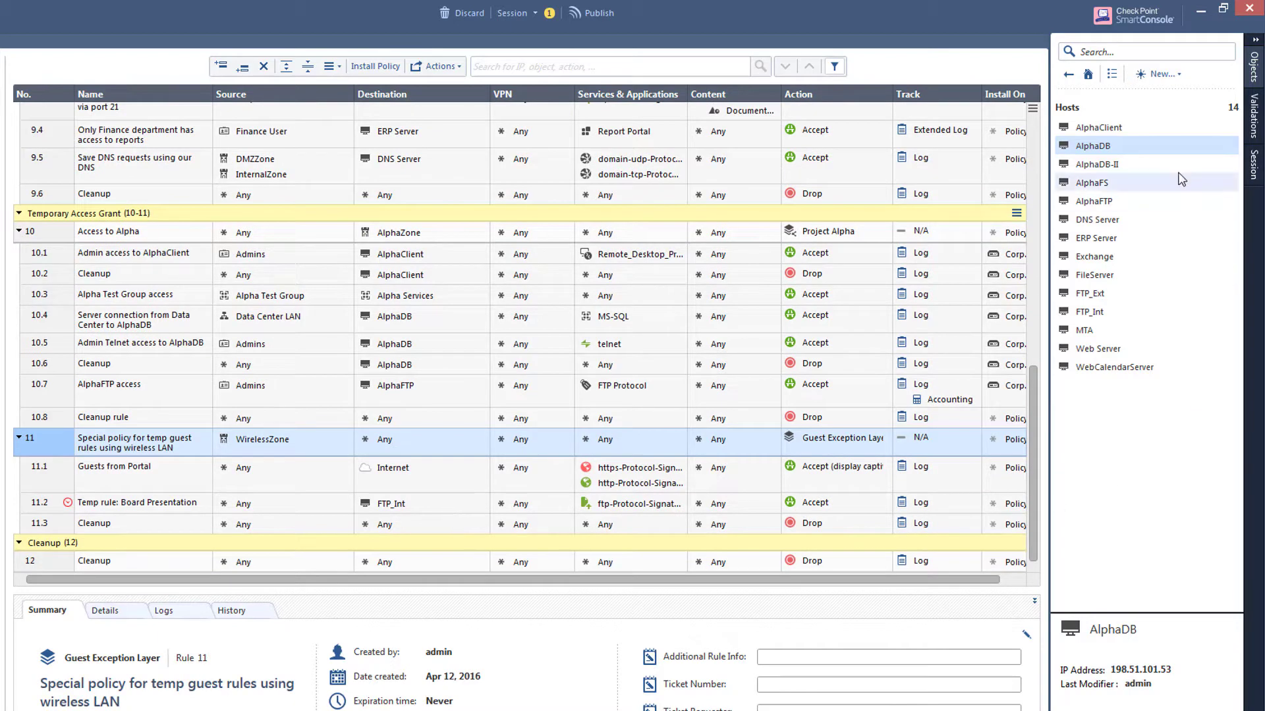
Show Where Used for AlphaDB, reviewing its policy rules and group objects.
right_click(1144, 151)
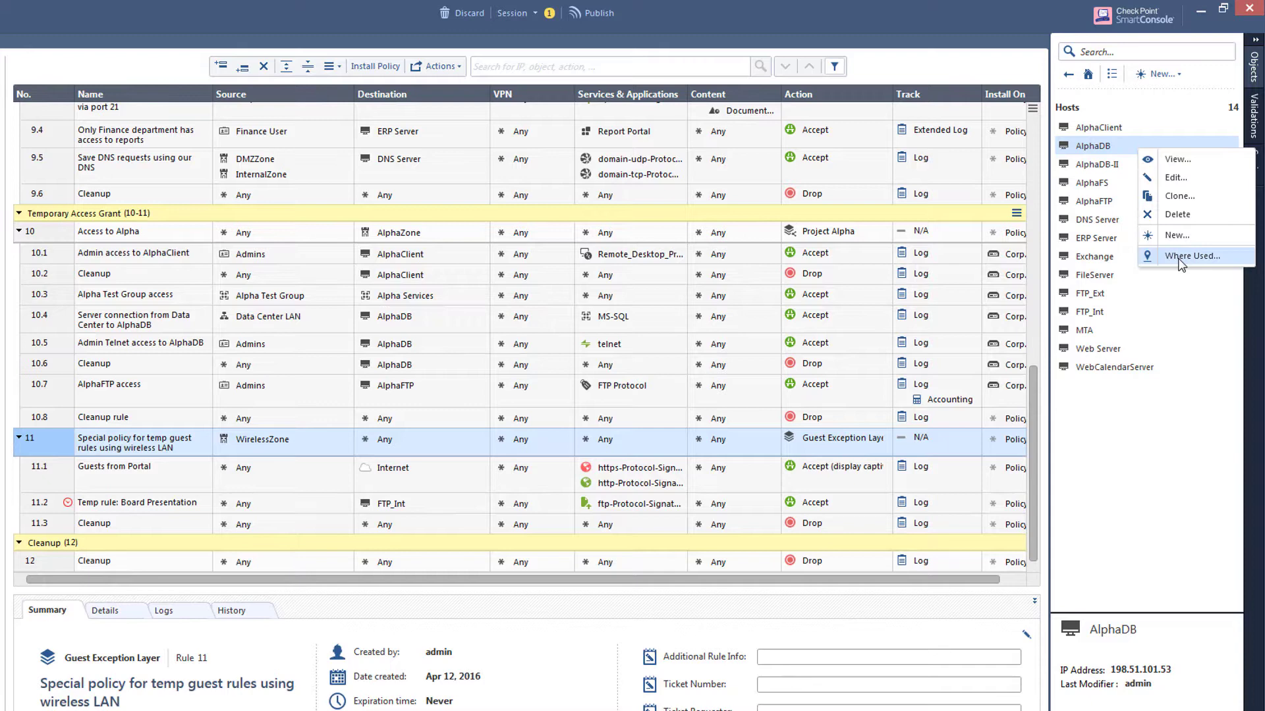
left_click(1179, 260)
left_click_drag(568, 238, 739, 447)
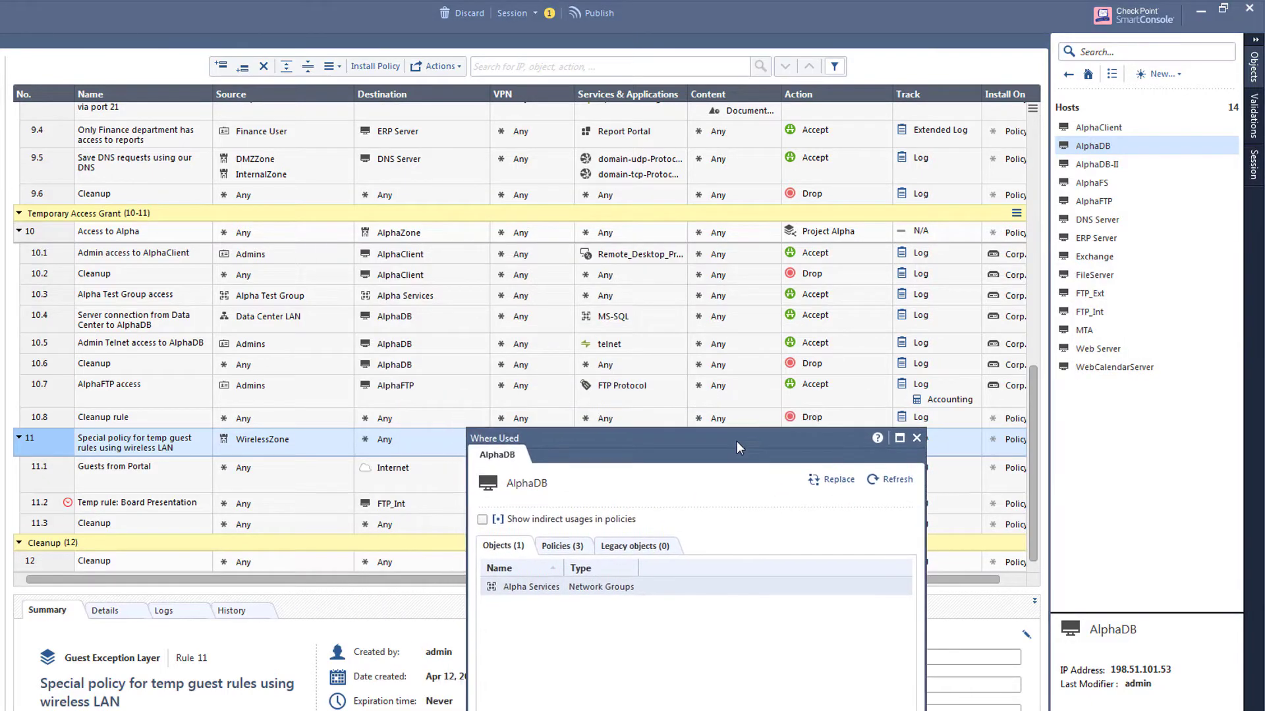
left_click(574, 553)
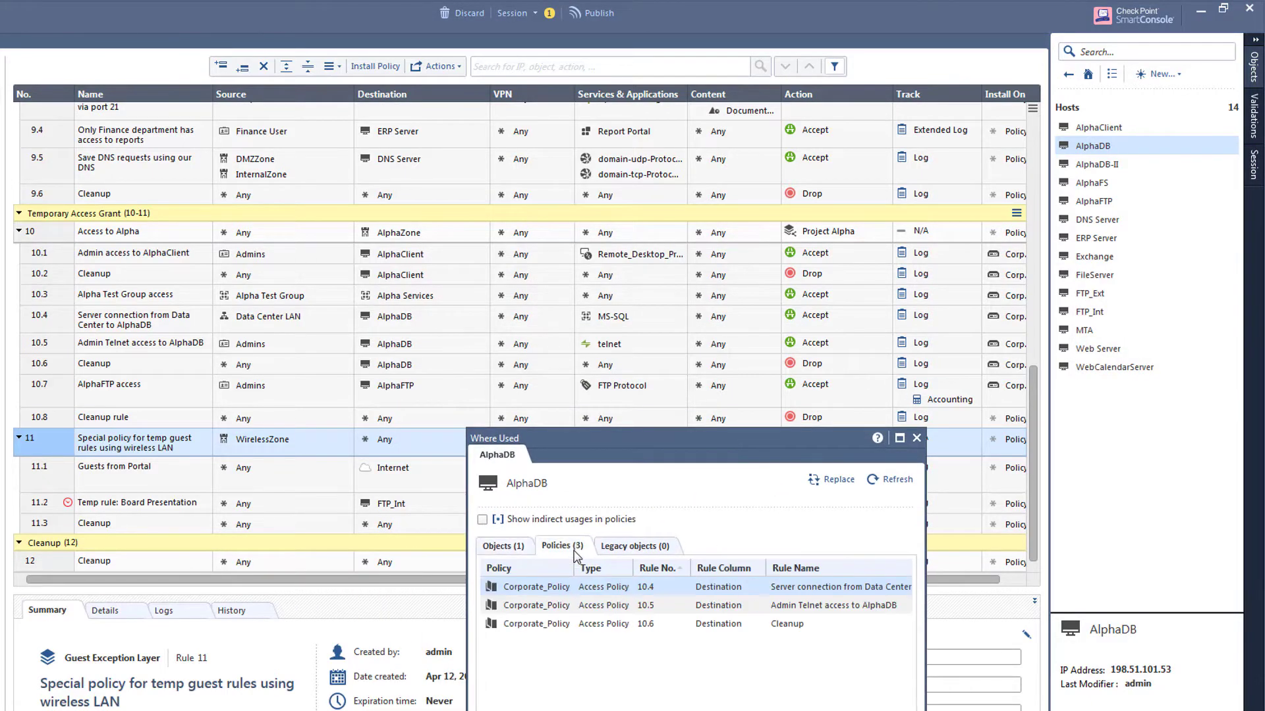
left_click(521, 548)
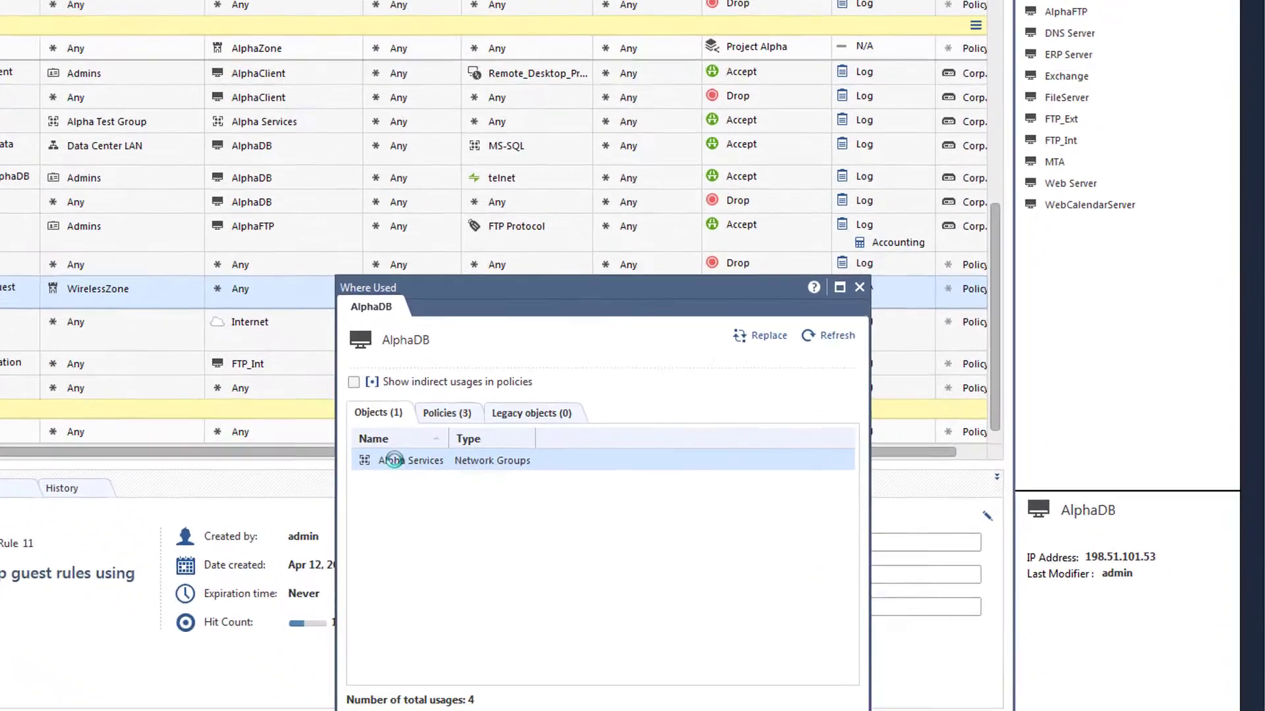
Swap AlphaDB for AlphaDB-II in the Alpha Services group, then discard the edits.
double_click(519, 589)
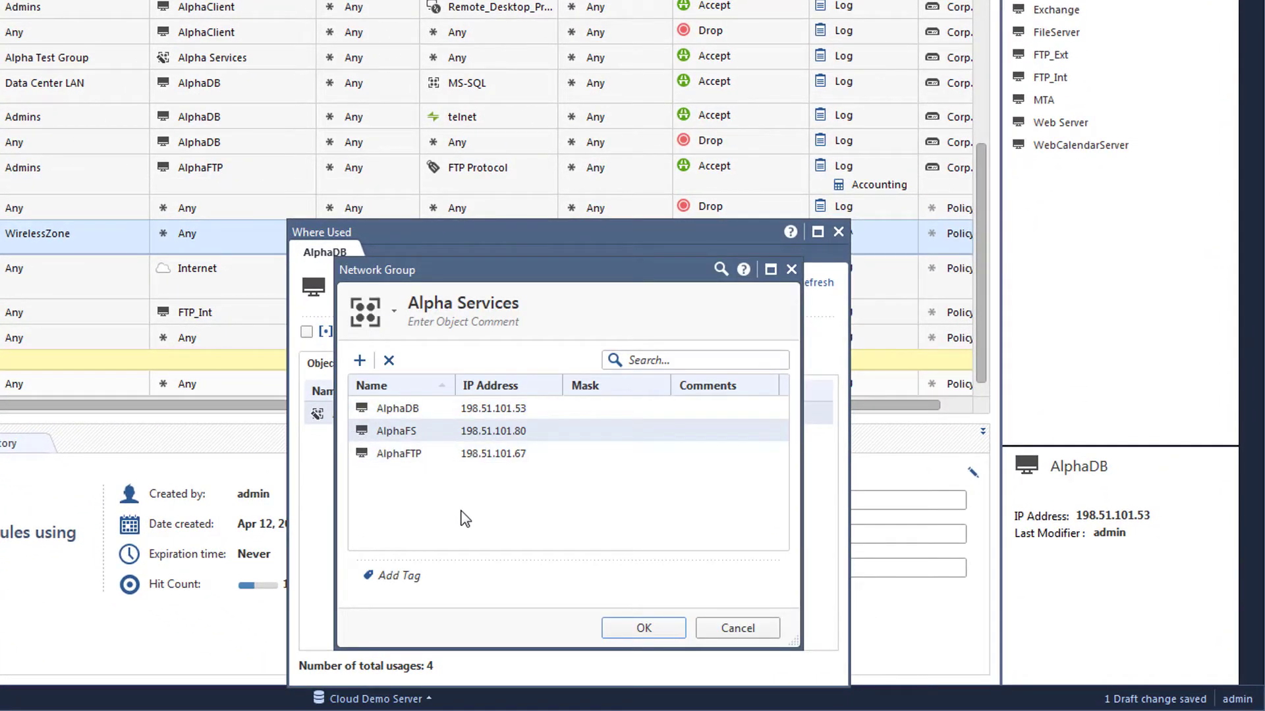
left_click(359, 360)
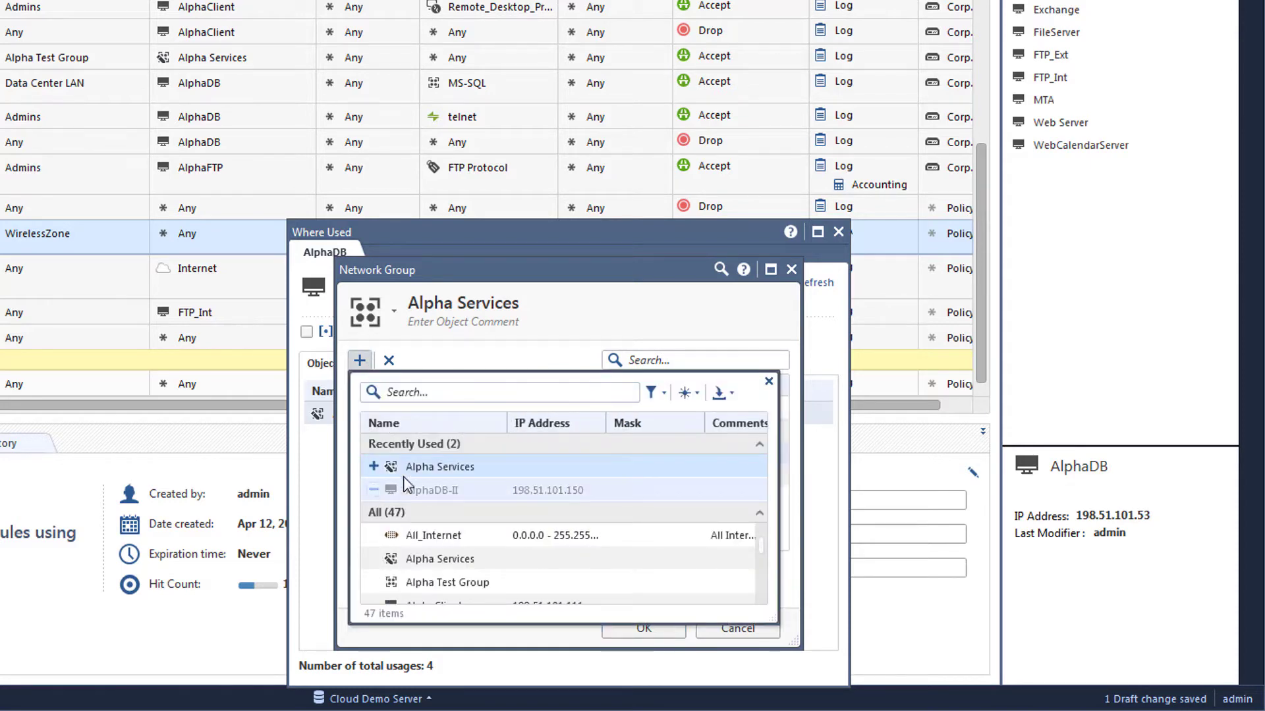
left_click(378, 488)
left_click(377, 408)
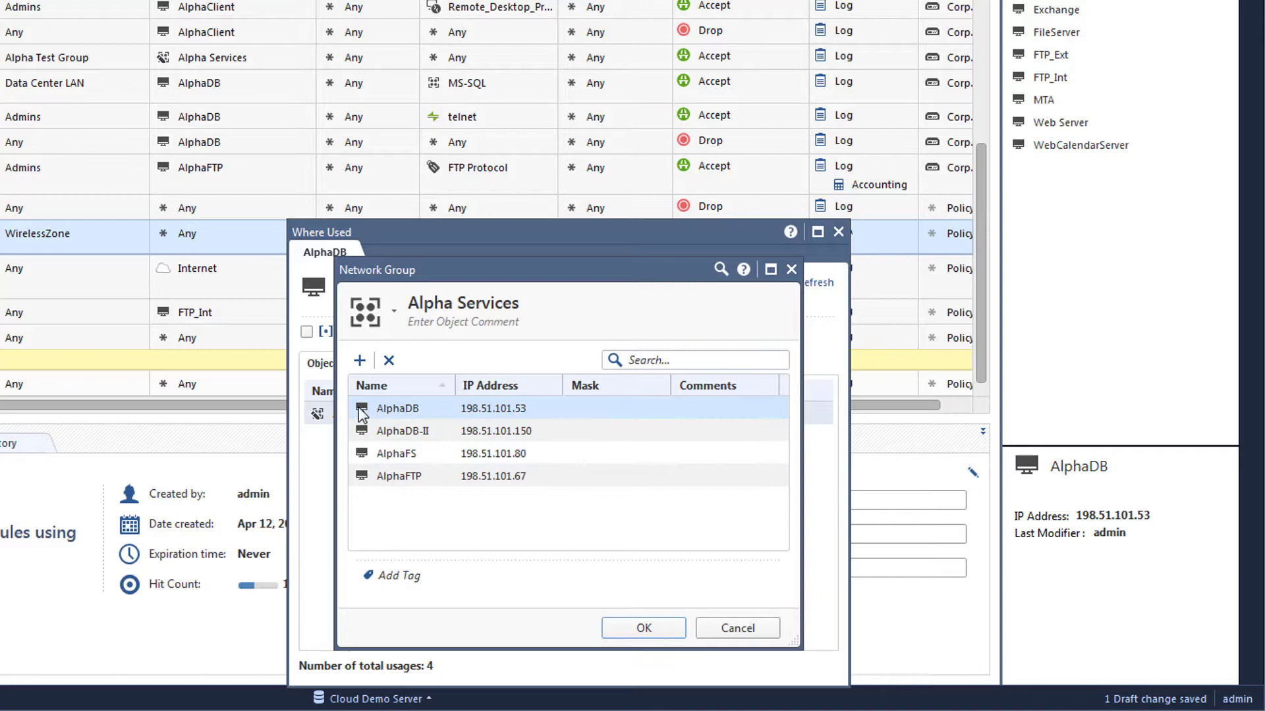
key("Delete")
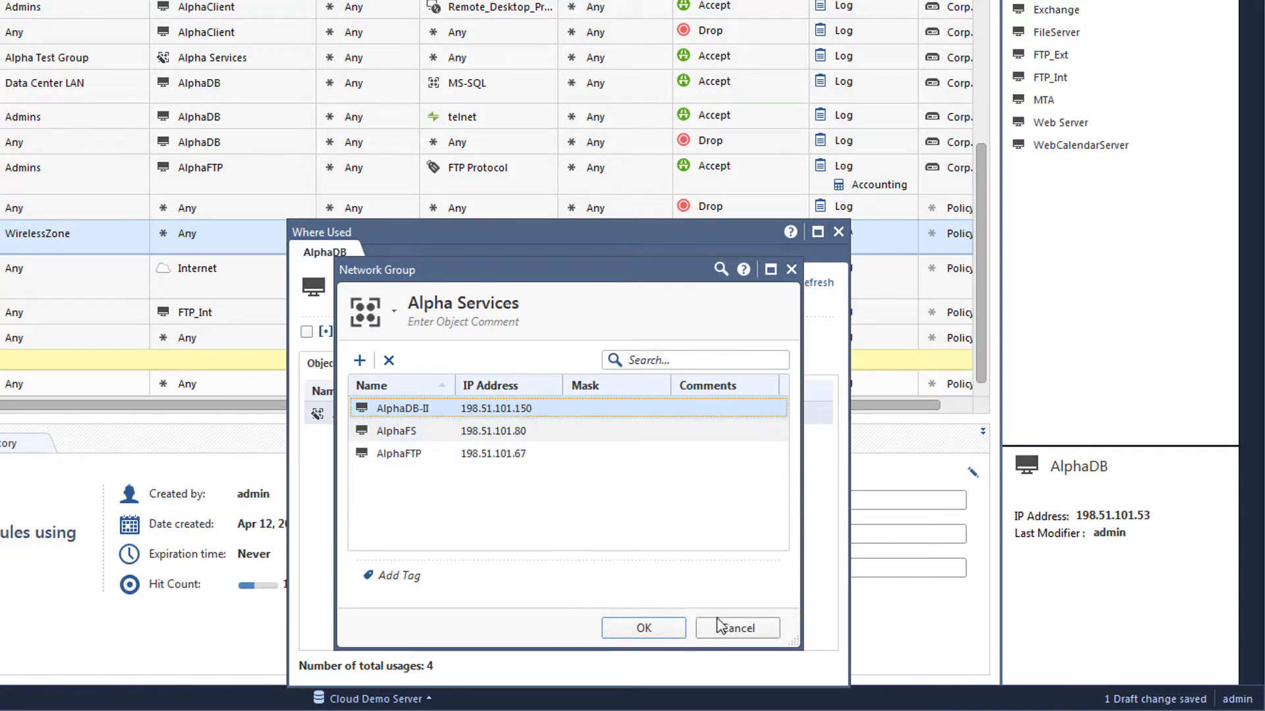
left_click(724, 626)
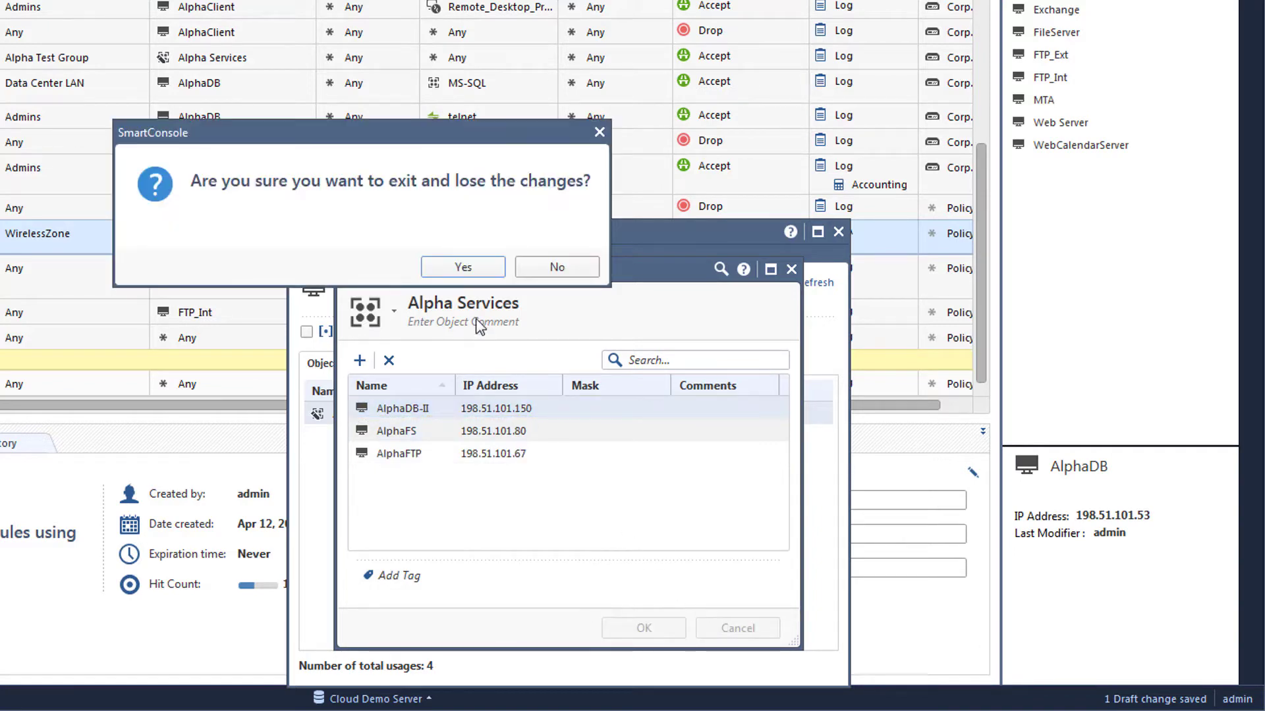
left_click(474, 269)
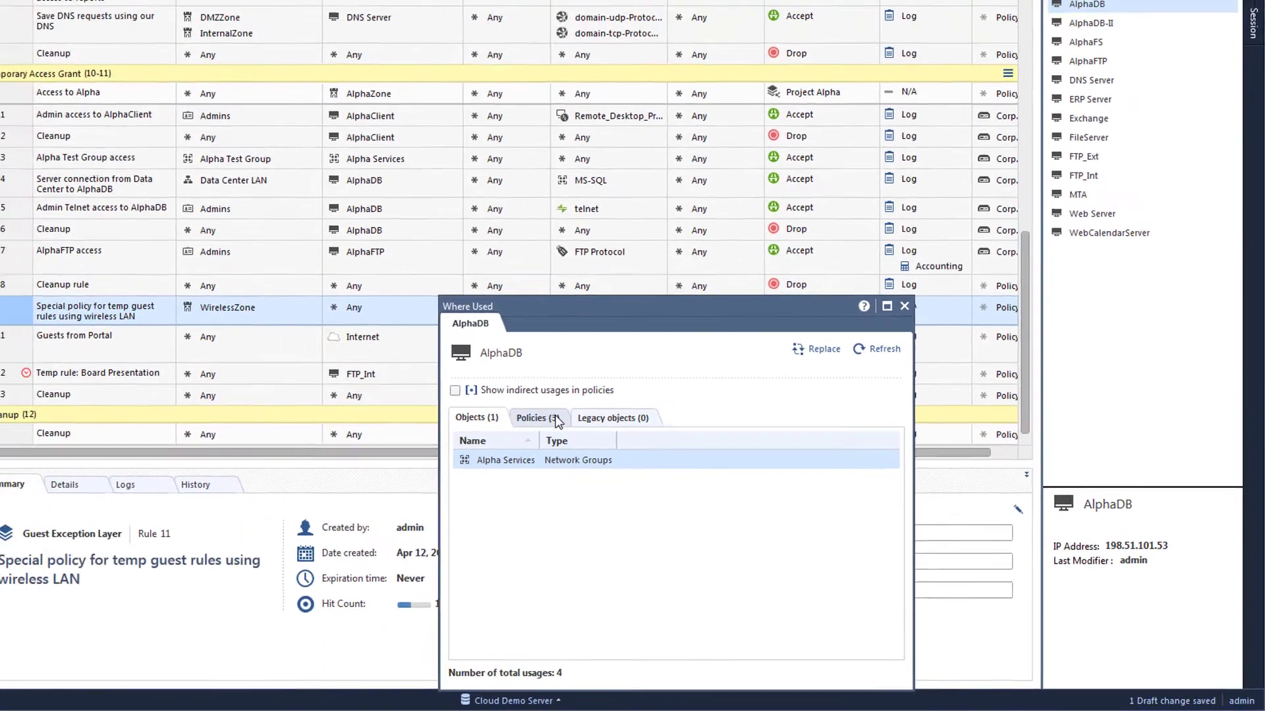
From Where Used policies, add then remove AlphaDB-II in rule 10.4's destination.
left_click(427, 366)
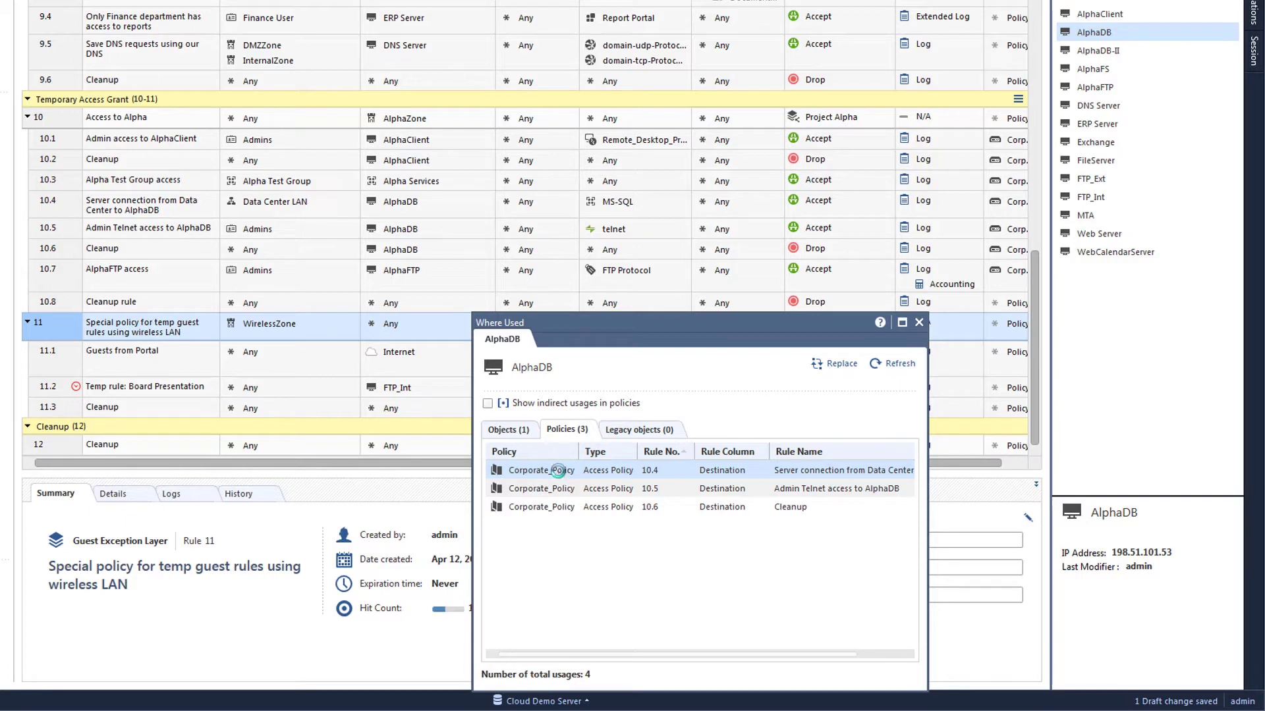
double_click(559, 472)
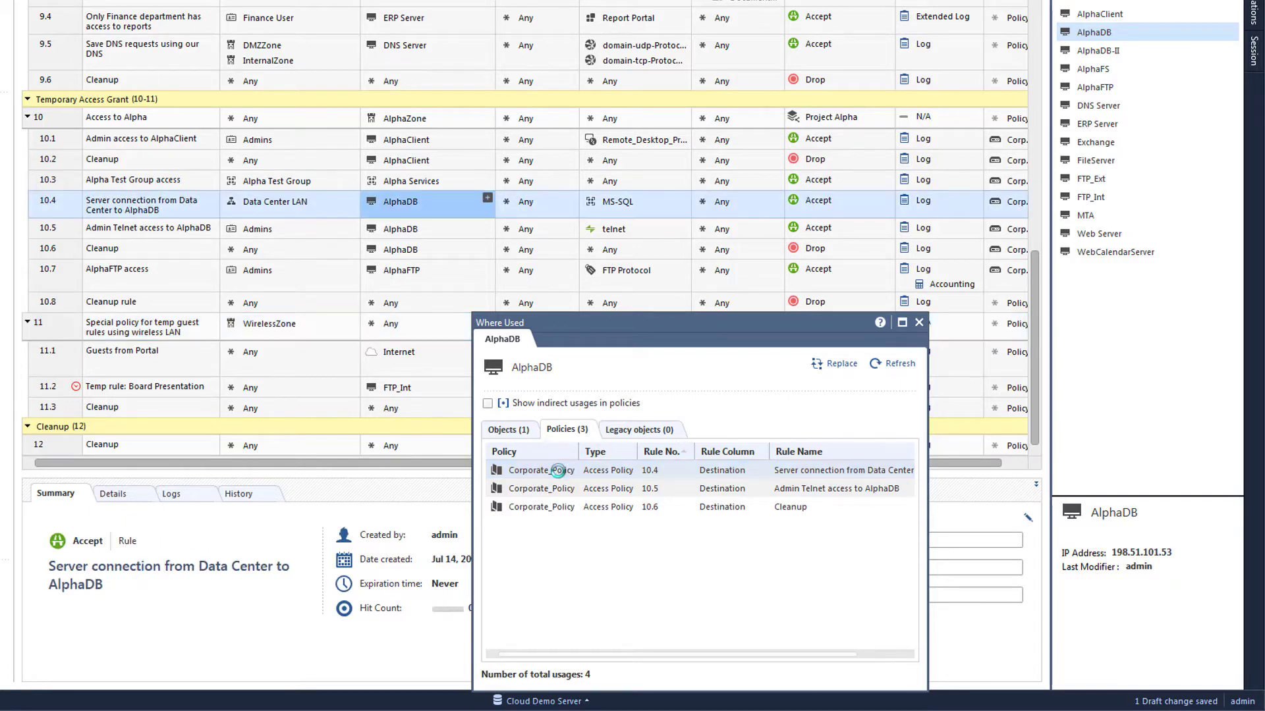
left_click(488, 198)
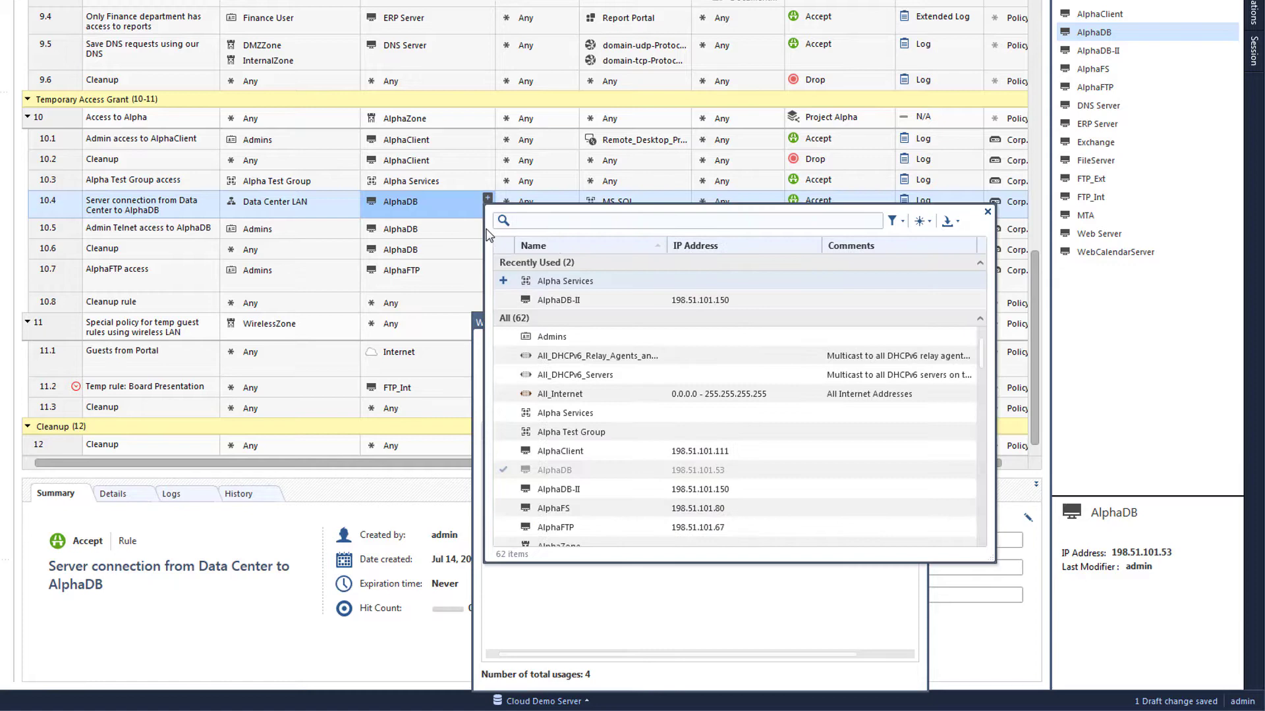
left_click(504, 300)
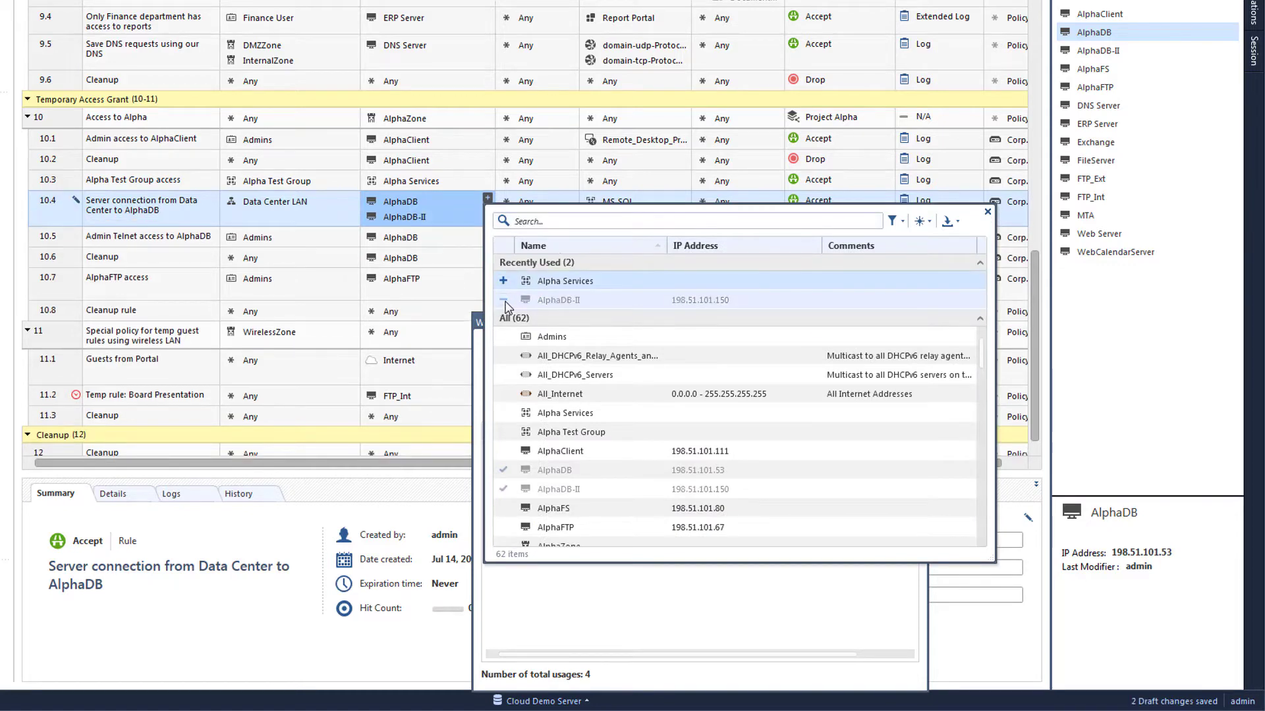
left_click(503, 300)
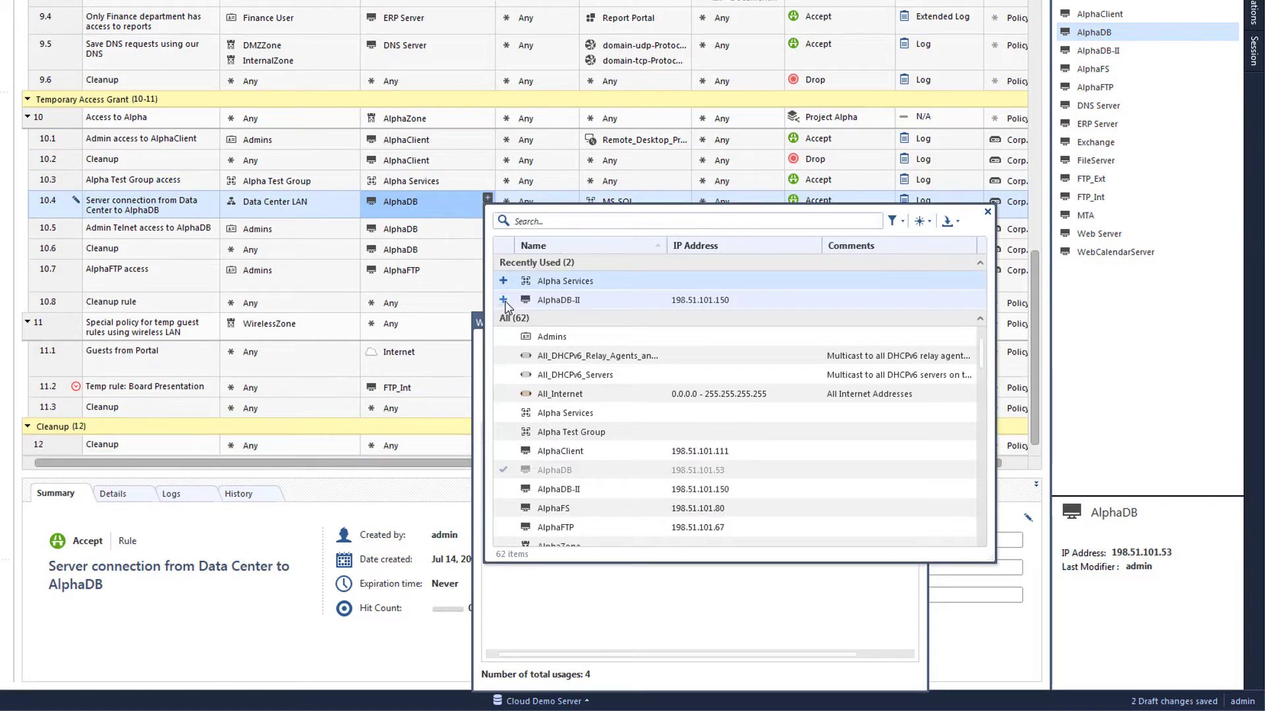
left_click(987, 211)
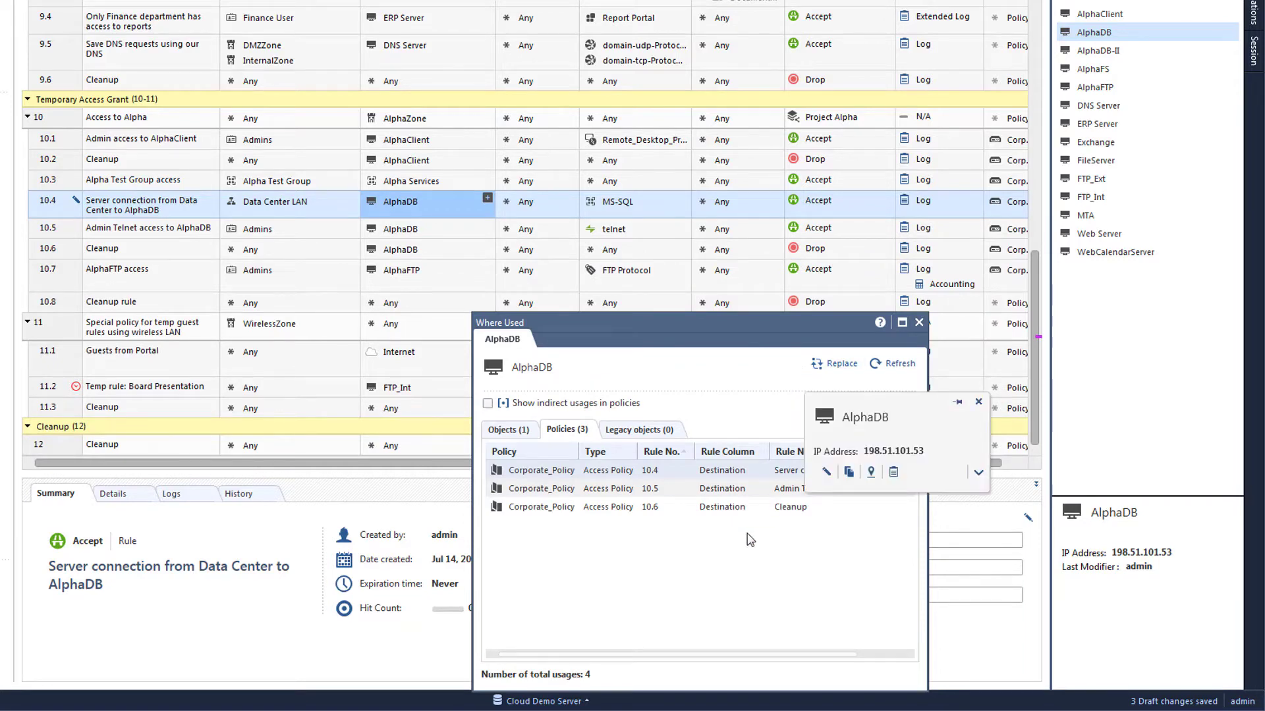
Add AlphaDB-II to rule 10.5's destination alongside AlphaDB.
left_click(564, 491)
left_click(487, 225)
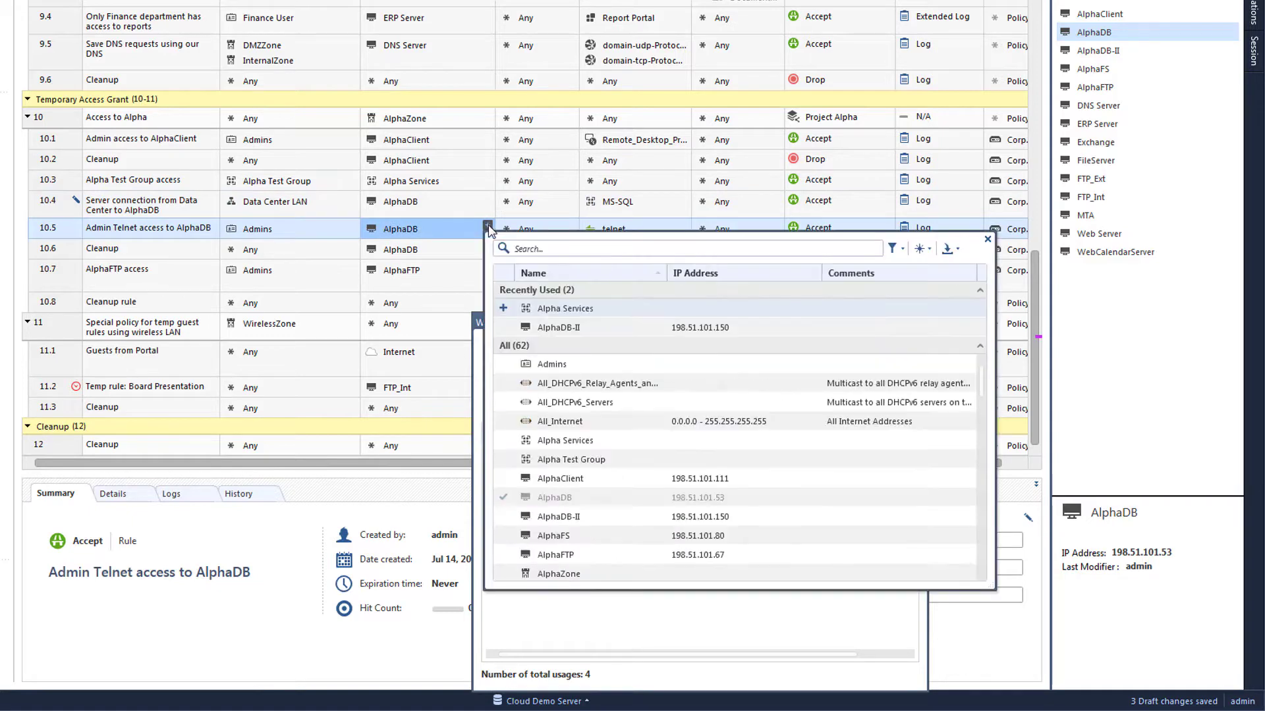
left_click(504, 327)
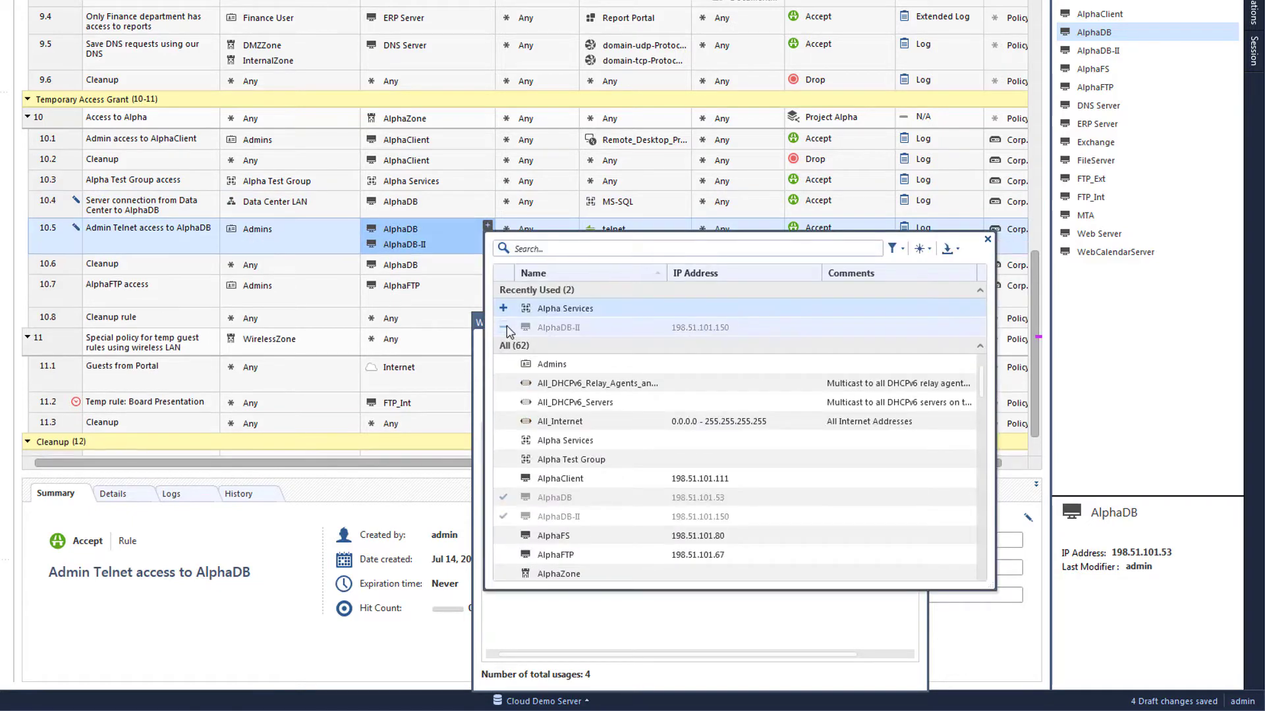
left_click(988, 239)
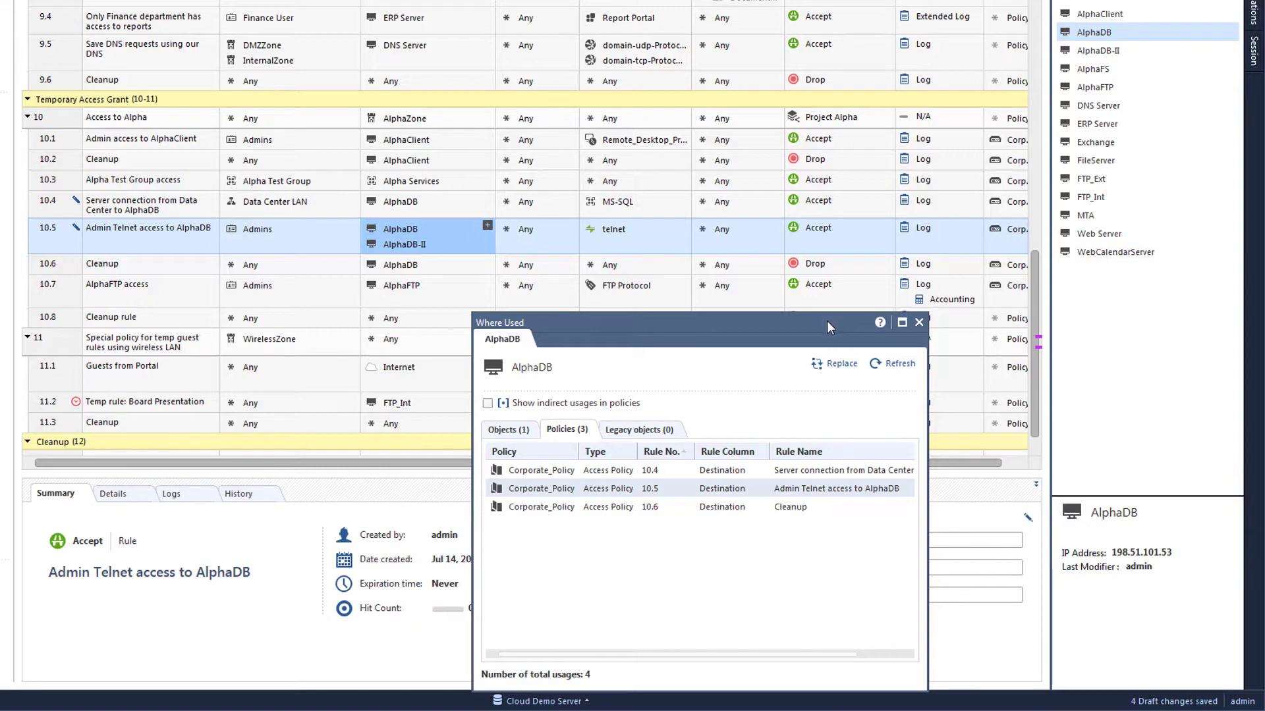
left_click_drag(827, 321, 831, 311)
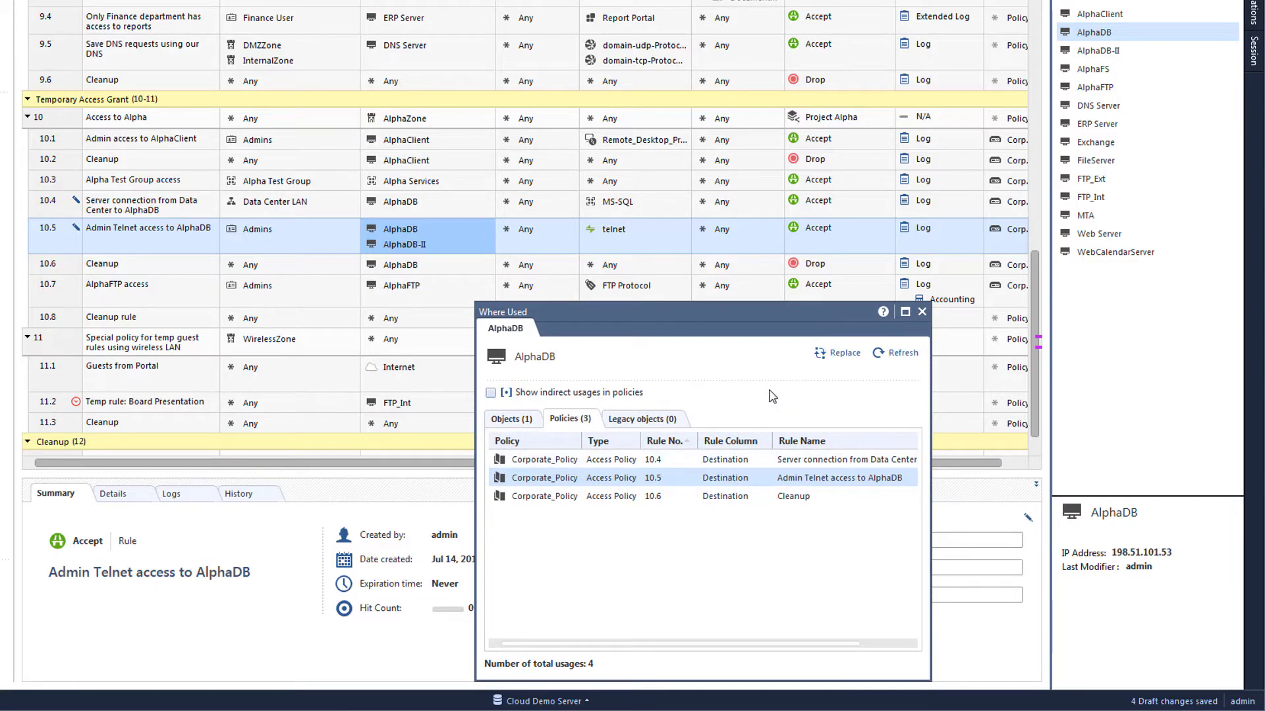
Start a Replace of AlphaDB with AlphaDB-II as the replacement object.
left_click(838, 353)
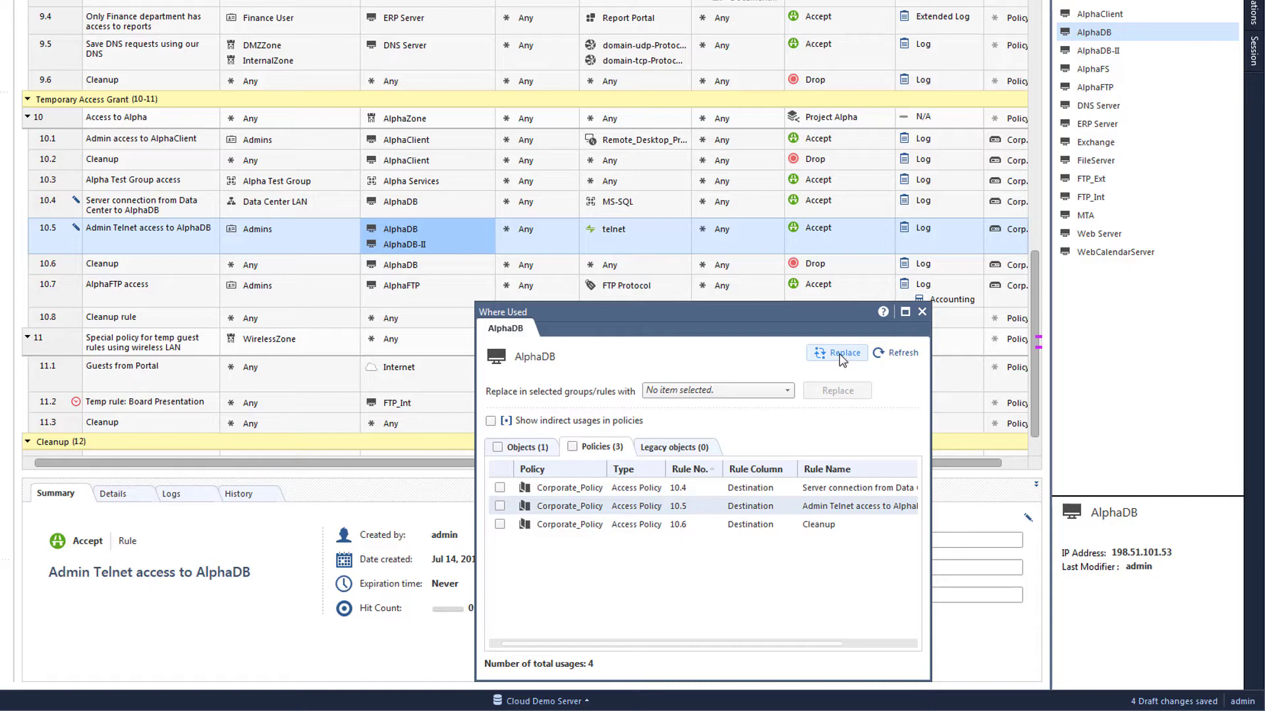
left_click(788, 391)
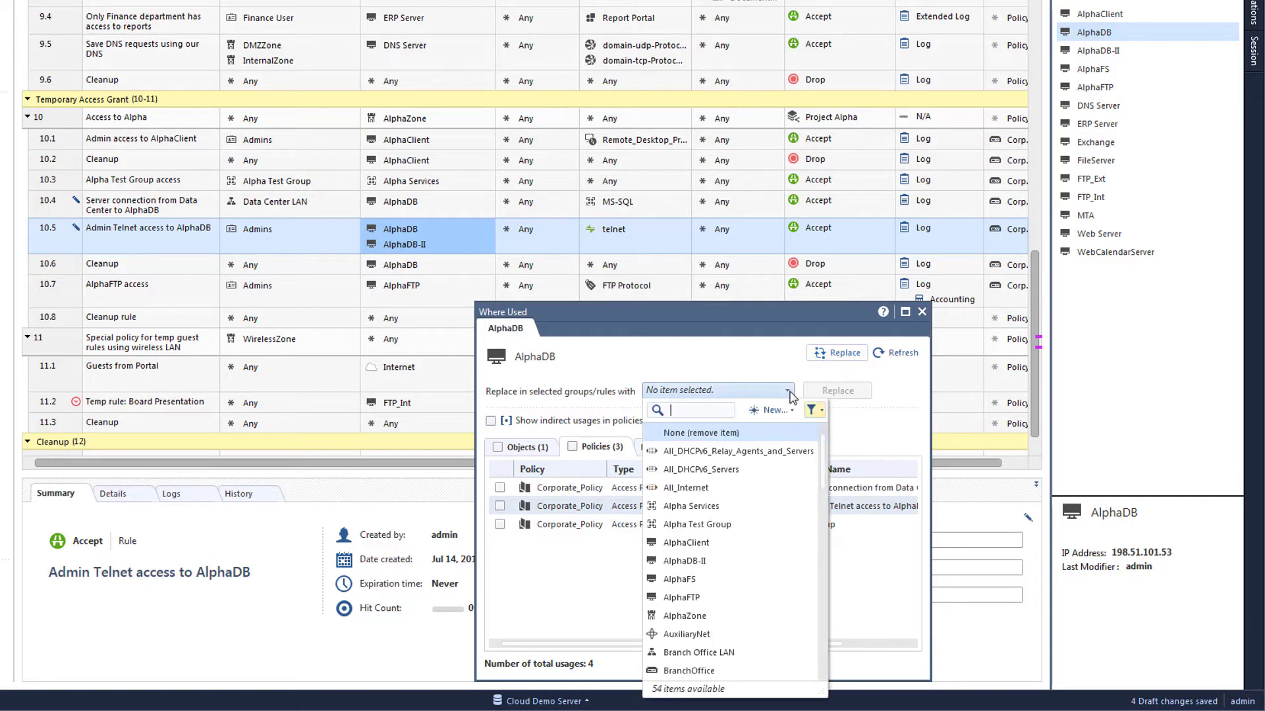
left_click(696, 563)
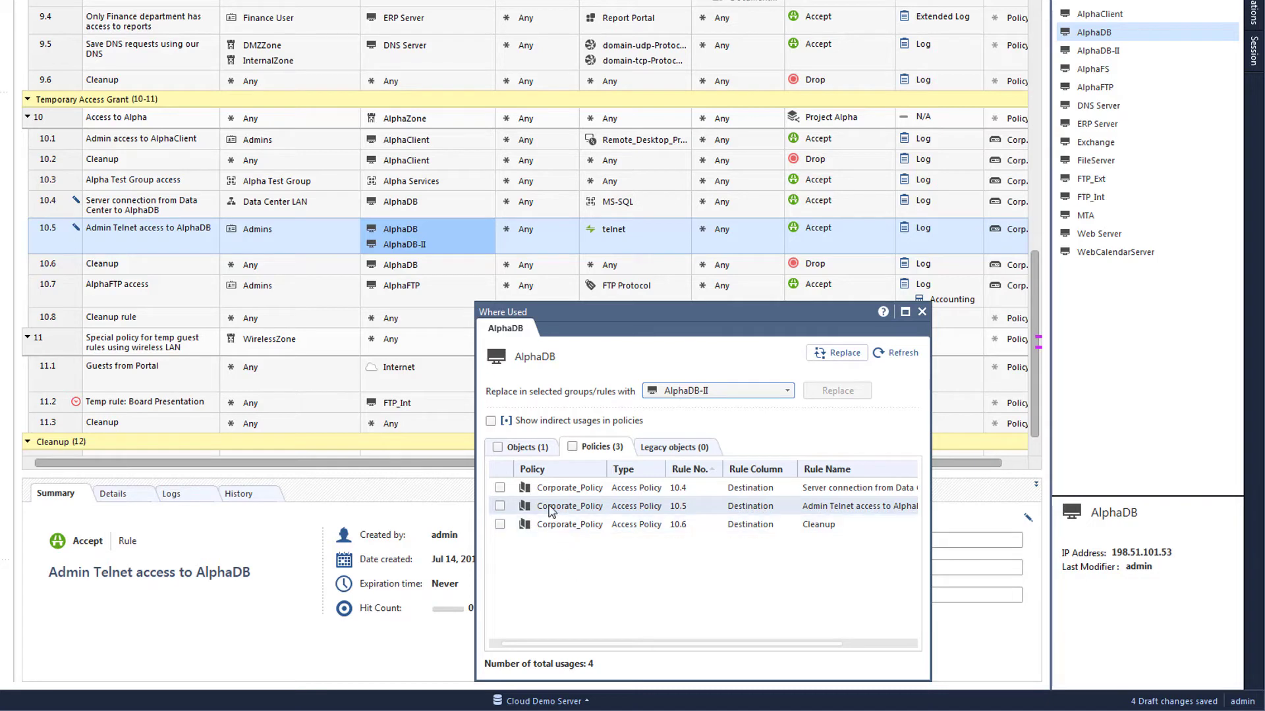
Mark the Alpha Services group and rule 10.4 for the replacement.
left_click(528, 454)
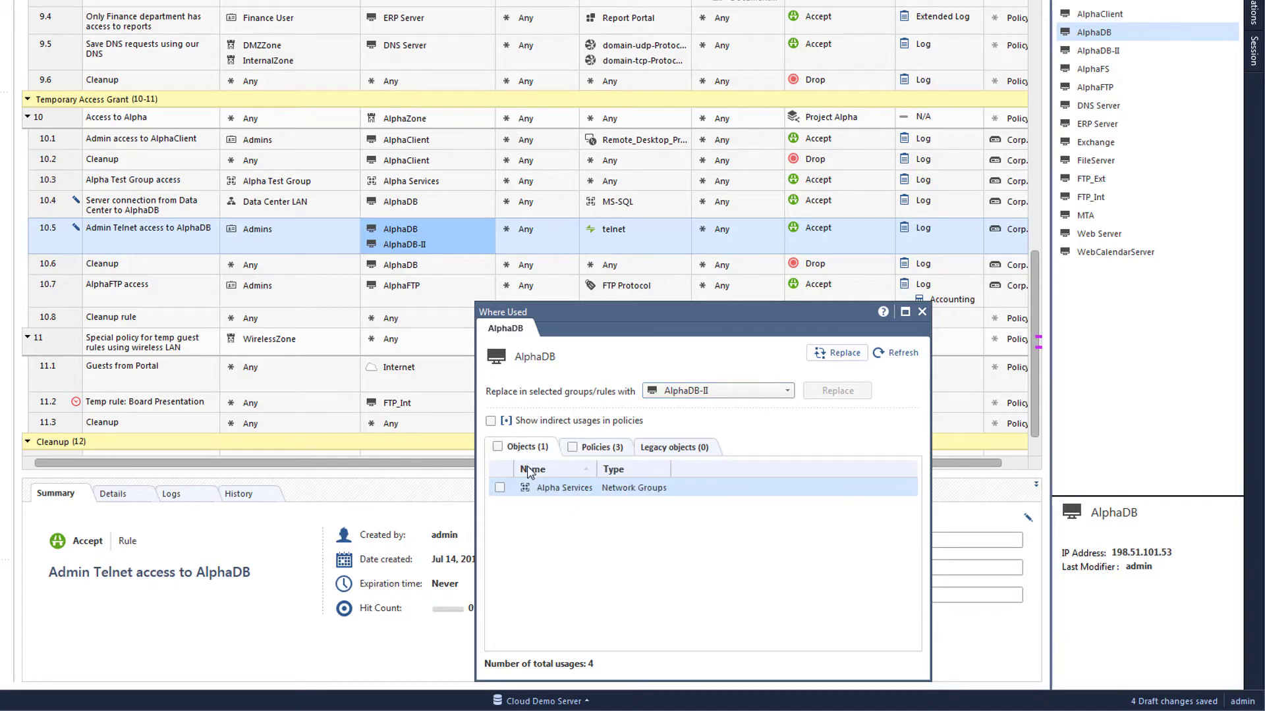
left_click(499, 488)
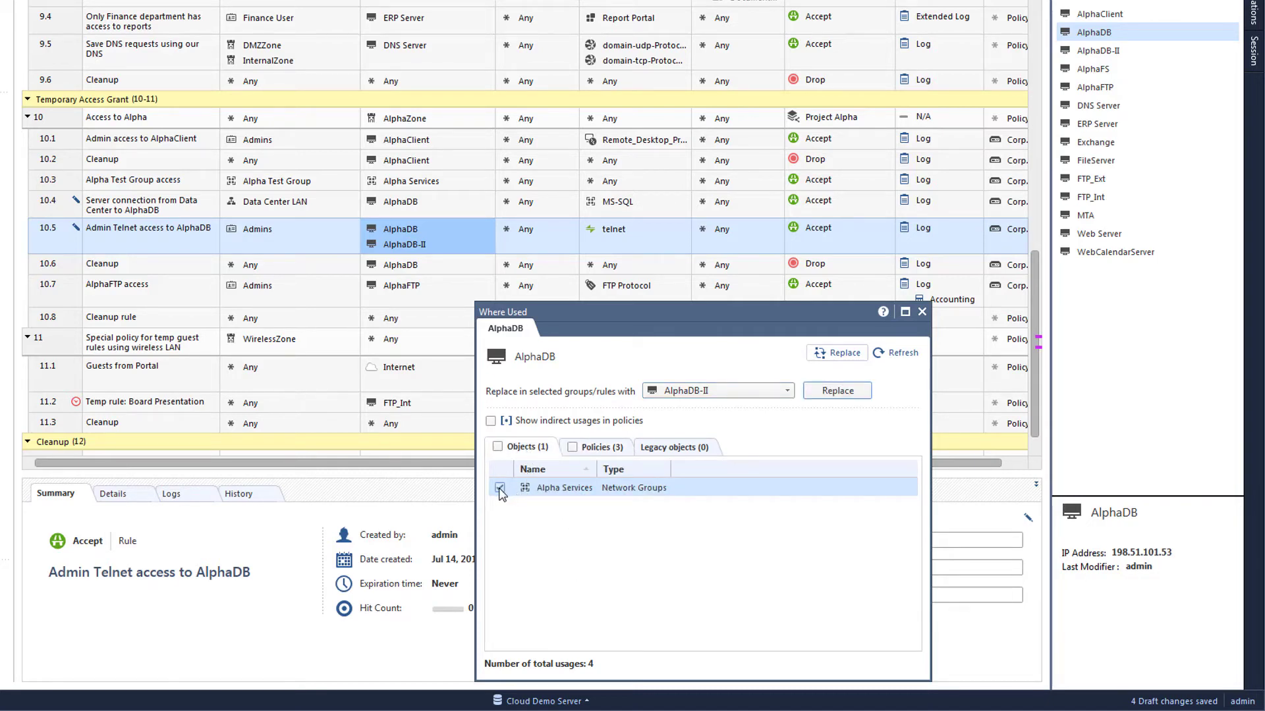
left_click(606, 453)
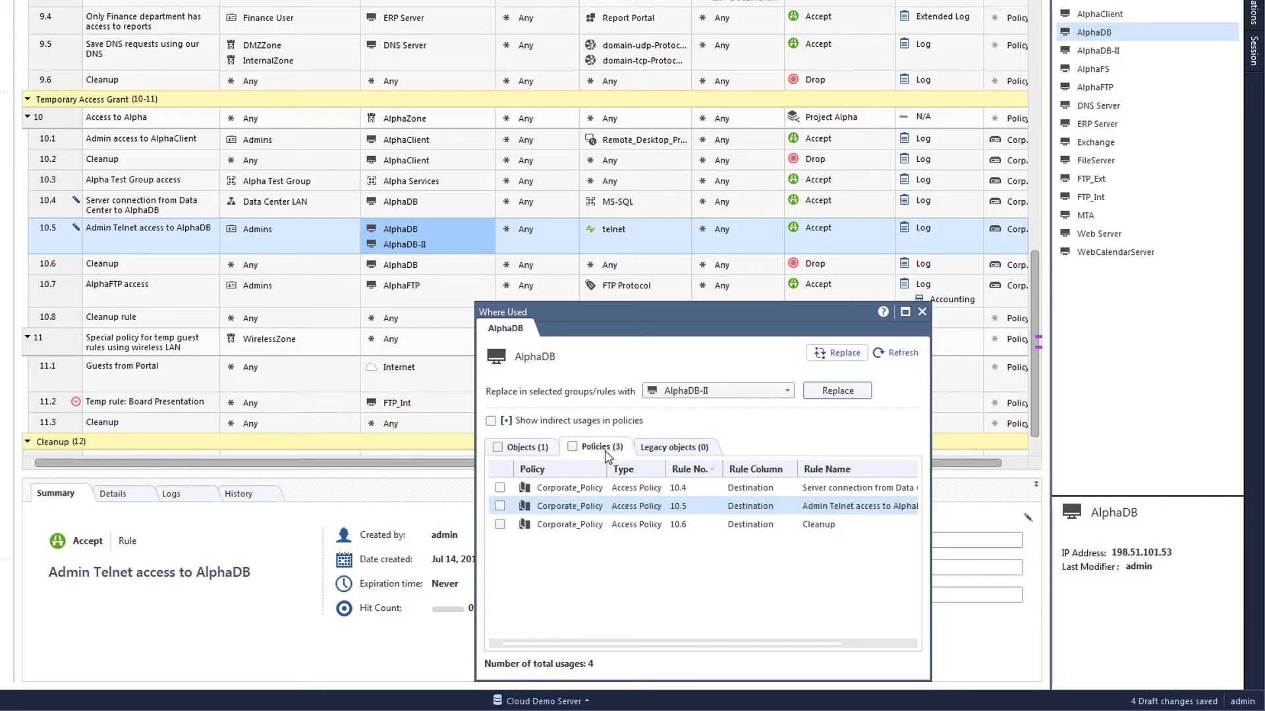
left_click(500, 488)
Confirm replacing AlphaDB with AlphaDB-II and close the Where Used window.
left_click(838, 393)
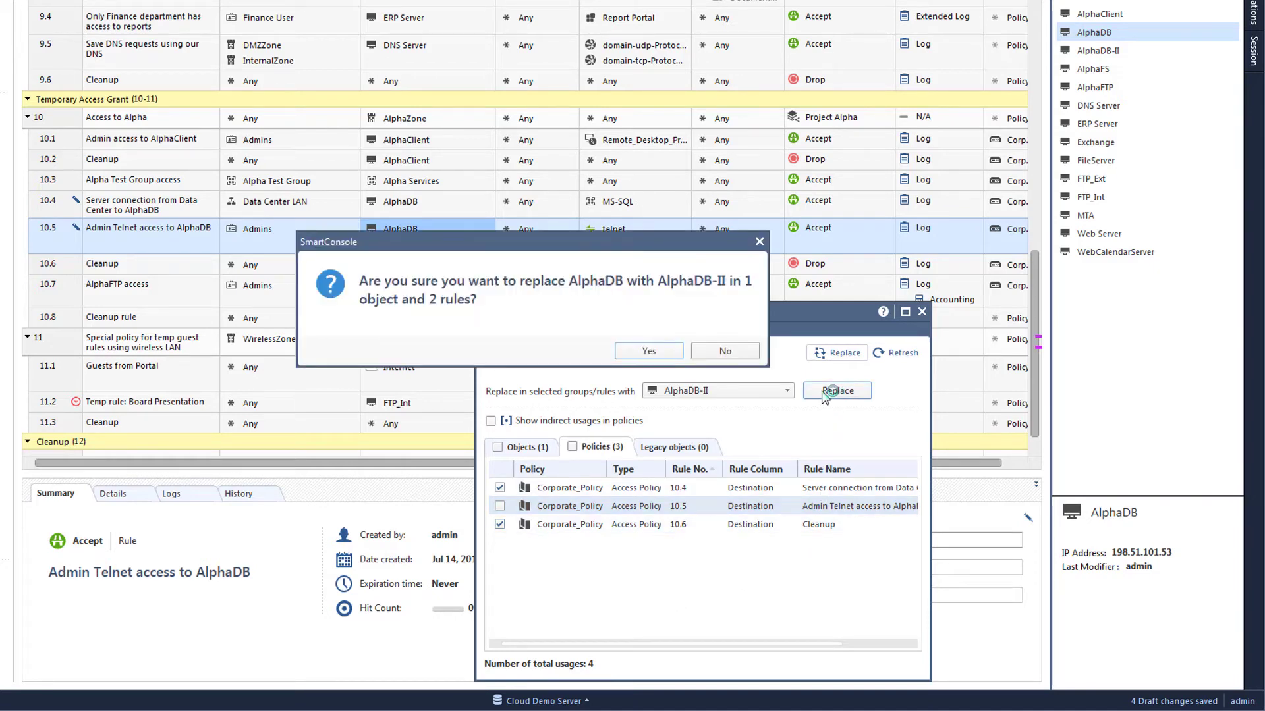
left_click(649, 353)
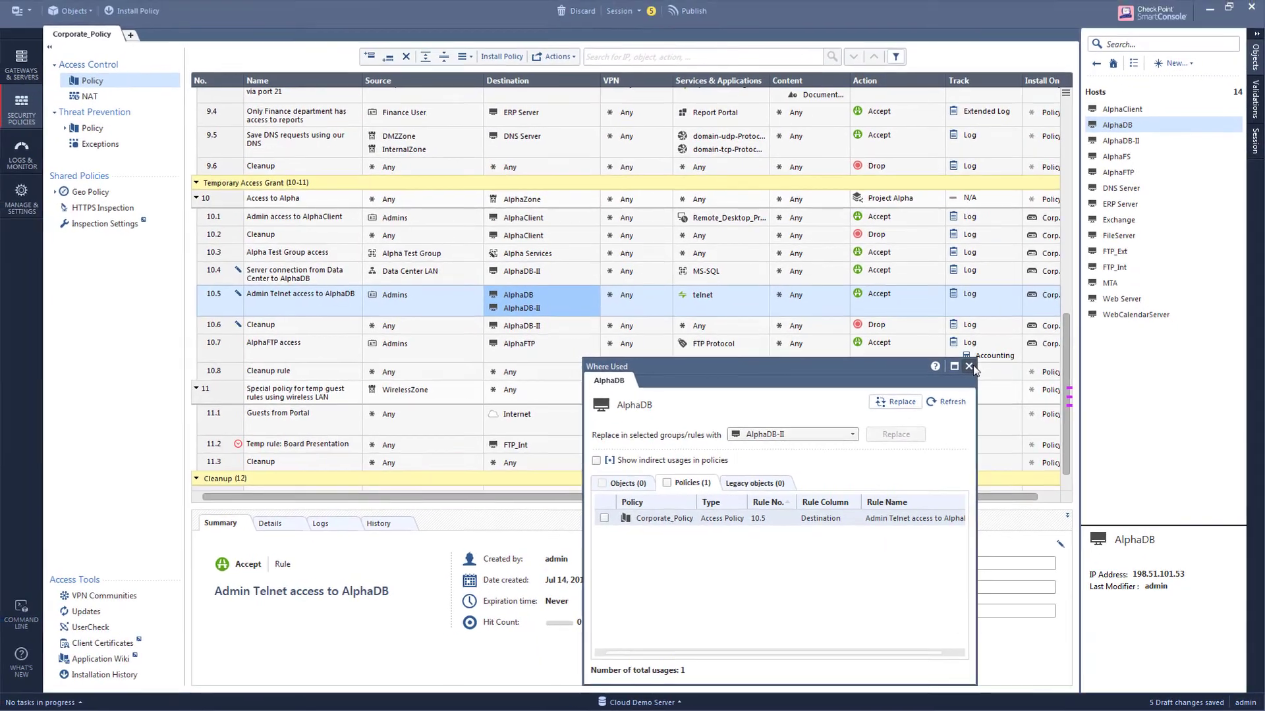
left_click(972, 361)
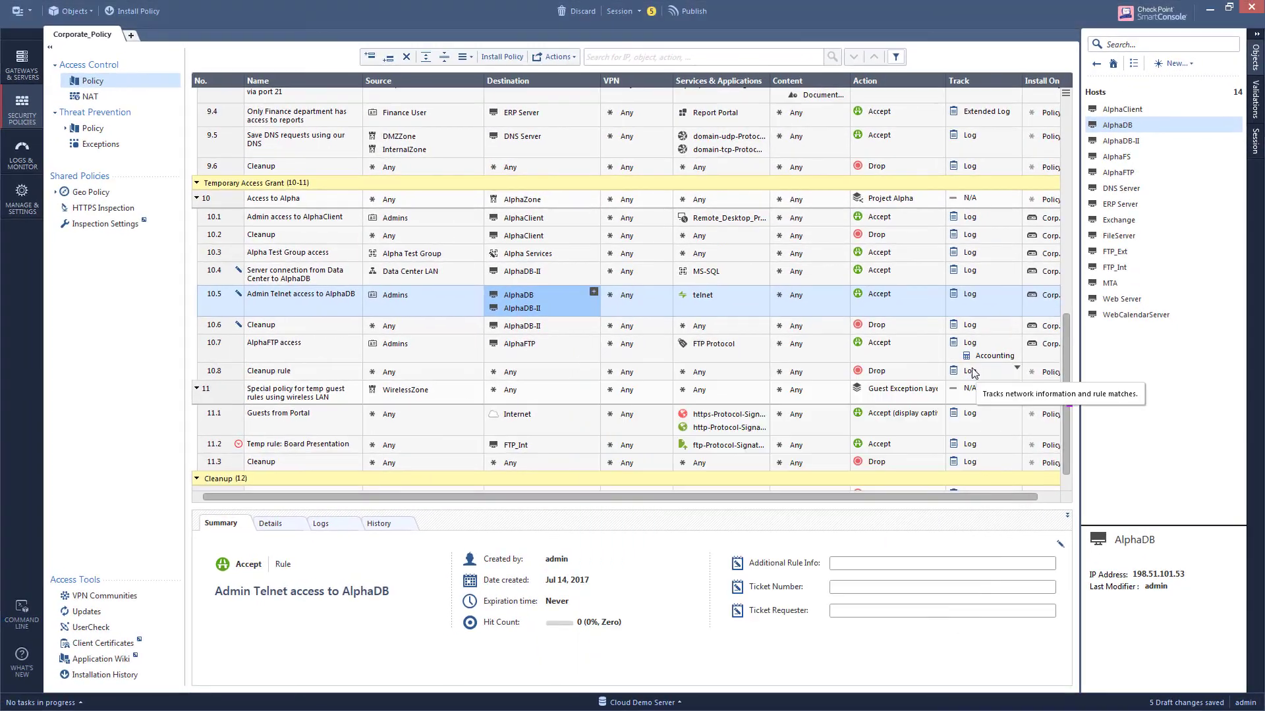